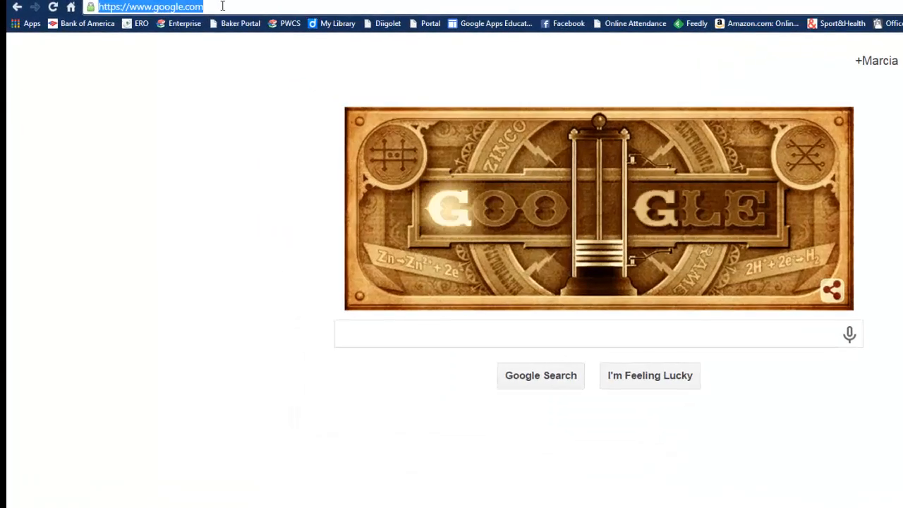
Open sites.google.com in the browser
text(sites.)
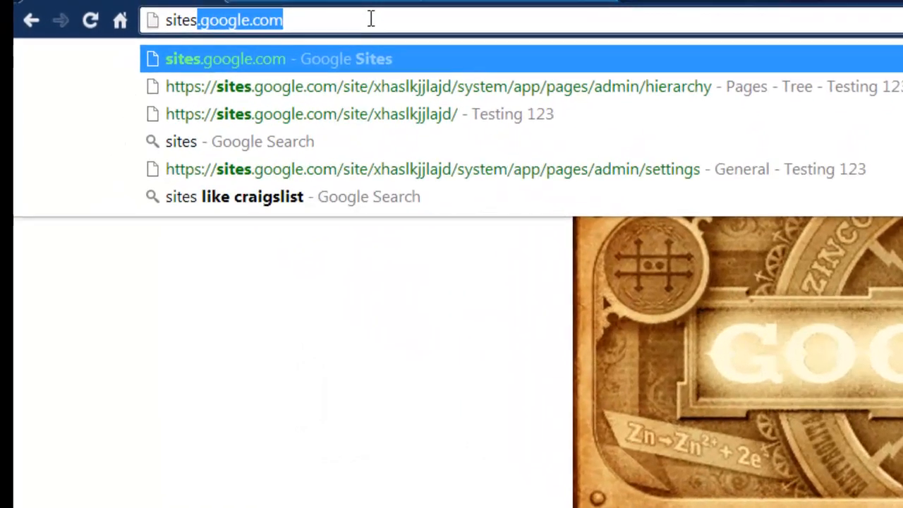
text(google.com)
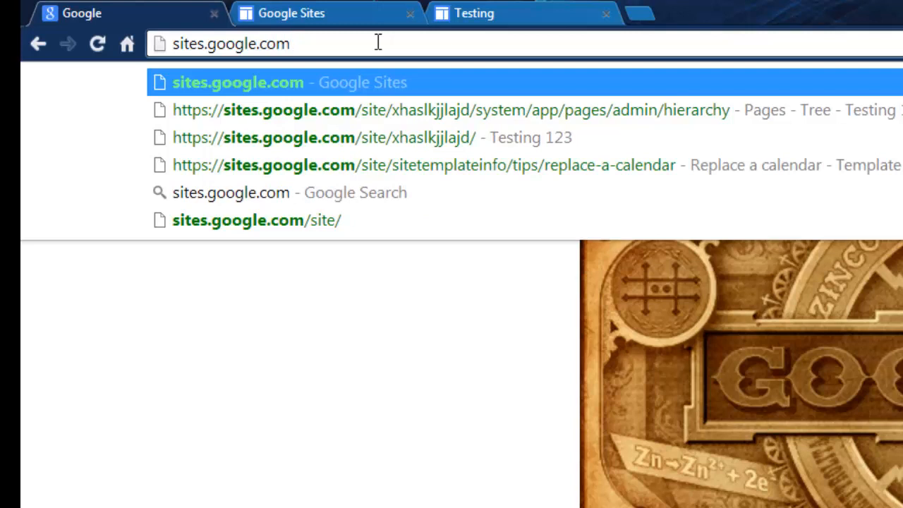
key(Return)
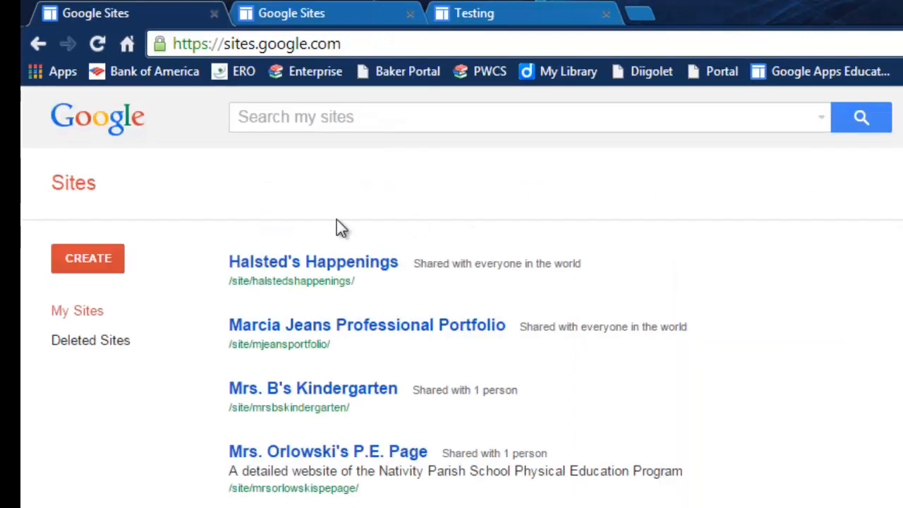
Start creating a new site and preview the Classroom Website template from the Schools & education gallery
click(84, 261)
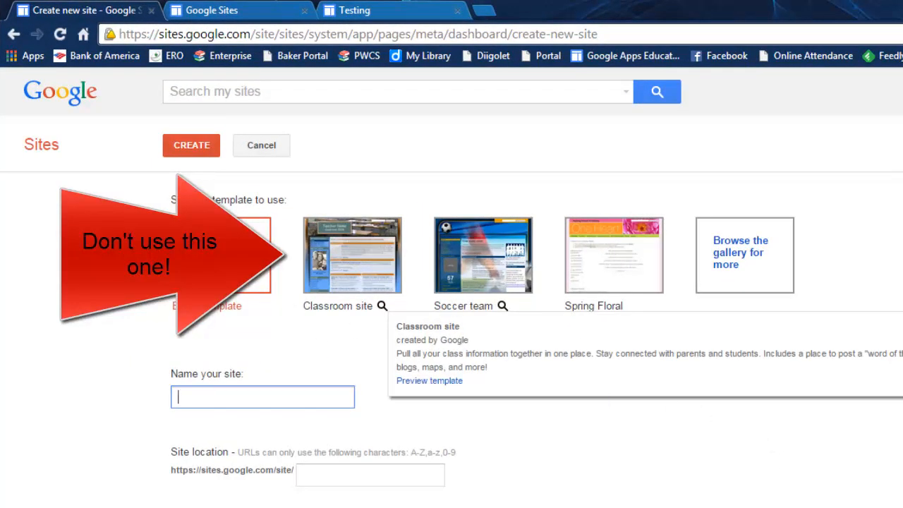
click(669, 466)
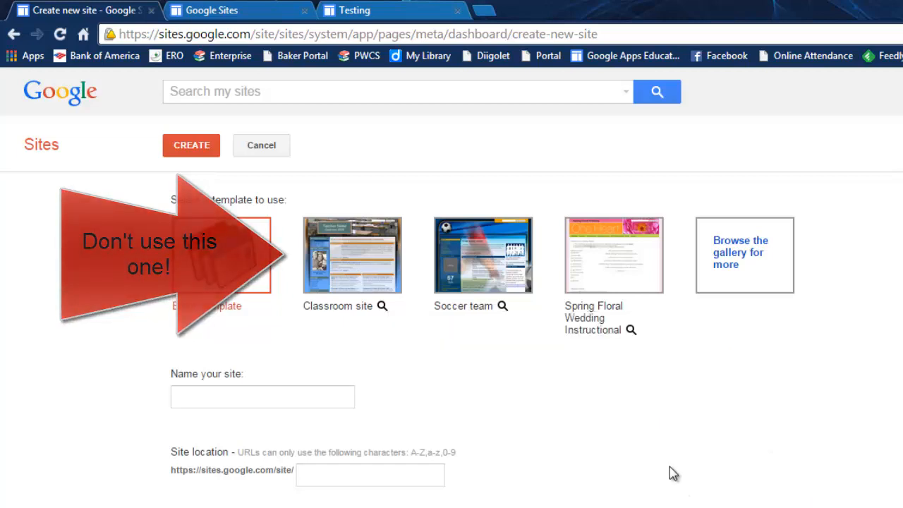
click(733, 261)
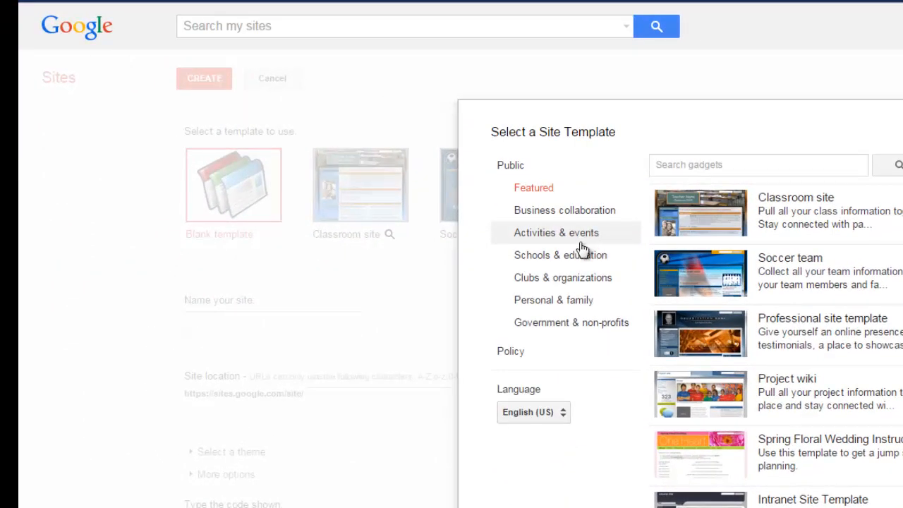
click(576, 255)
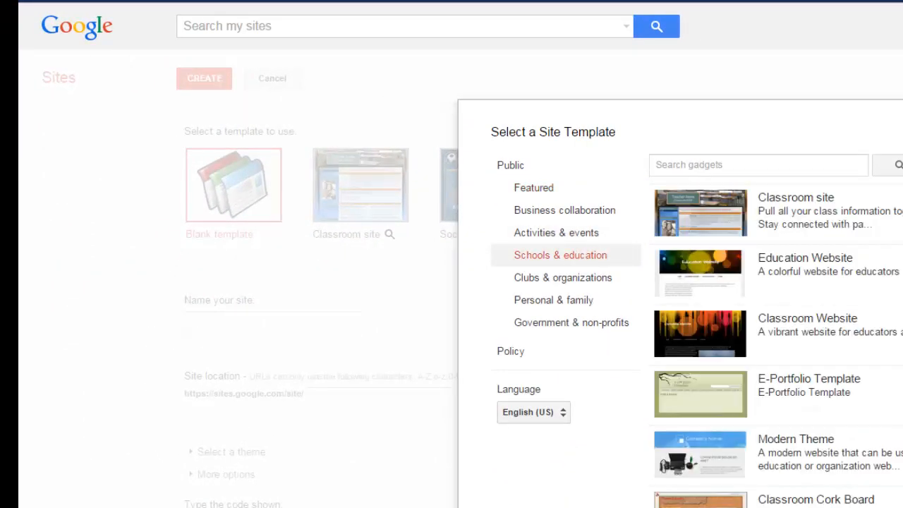
drag(812, 200, 818, 235)
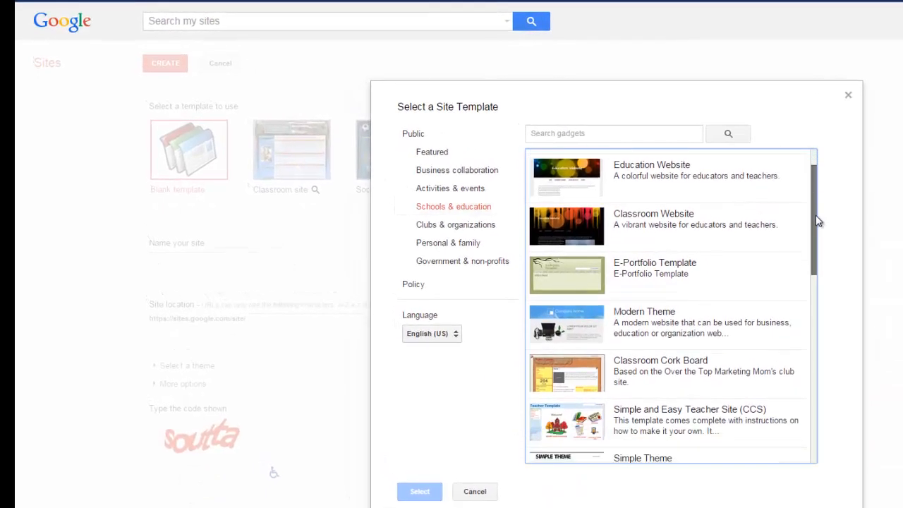
scroll(710, 242, up, 2)
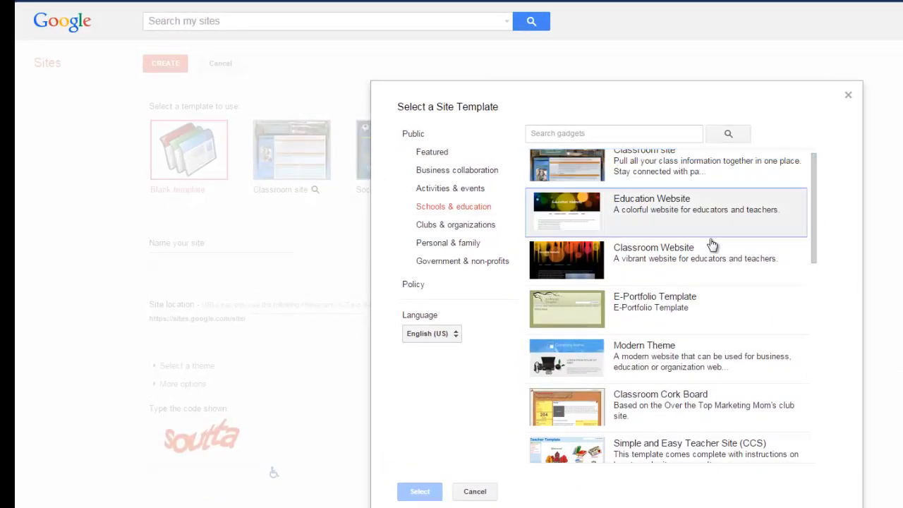
click(625, 259)
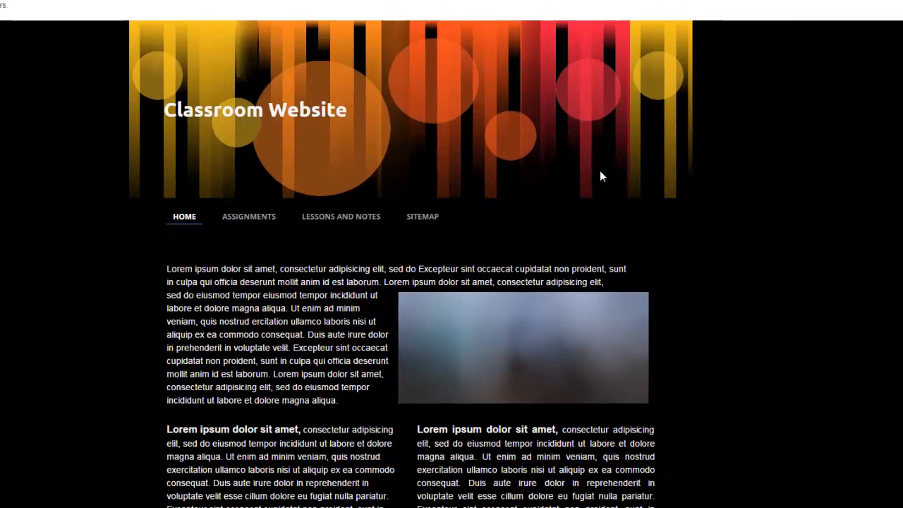
Scroll through the Classroom Website template preview, then close the template gallery
scroll(839, 220, down, 4)
scroll(839, 220, up, 4)
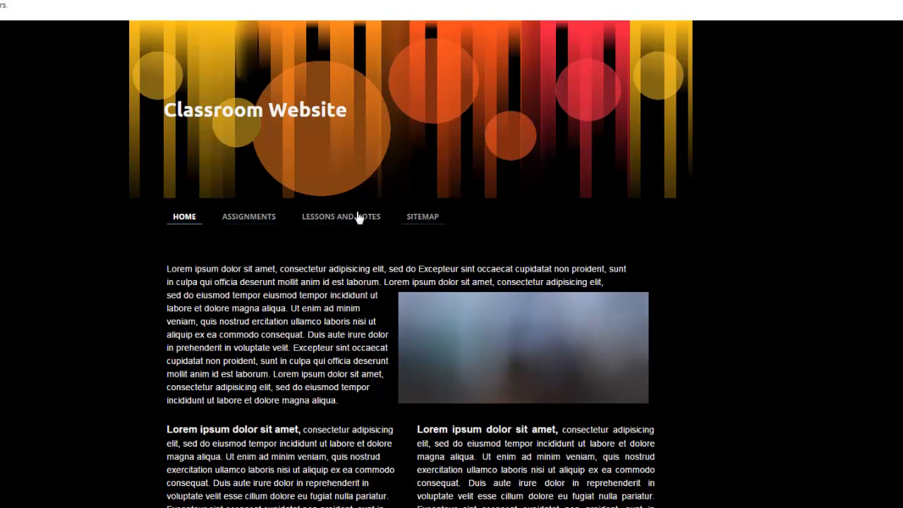
scroll(740, 188, down, 4)
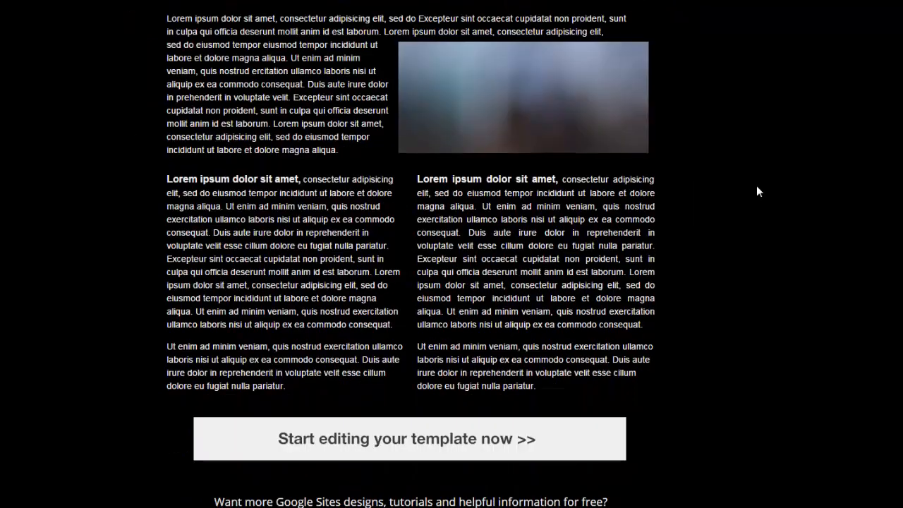
scroll(757, 187, up, 4)
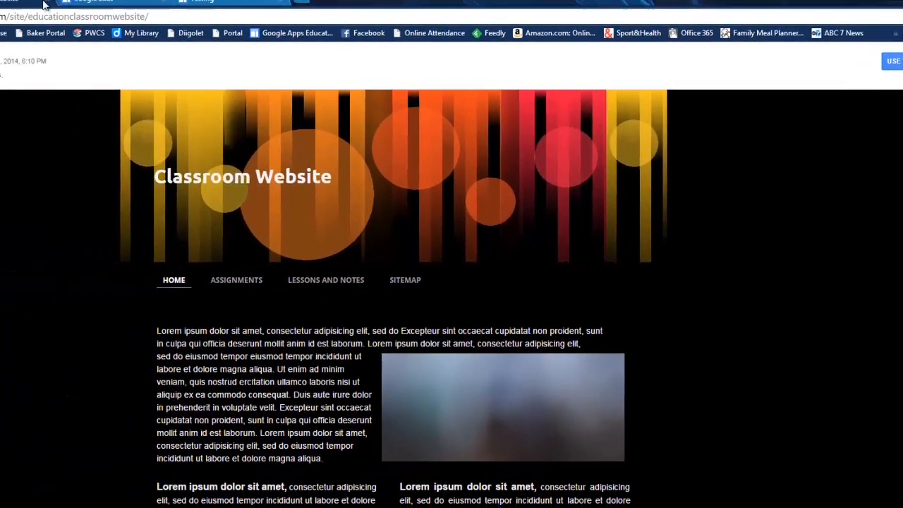
click(43, 4)
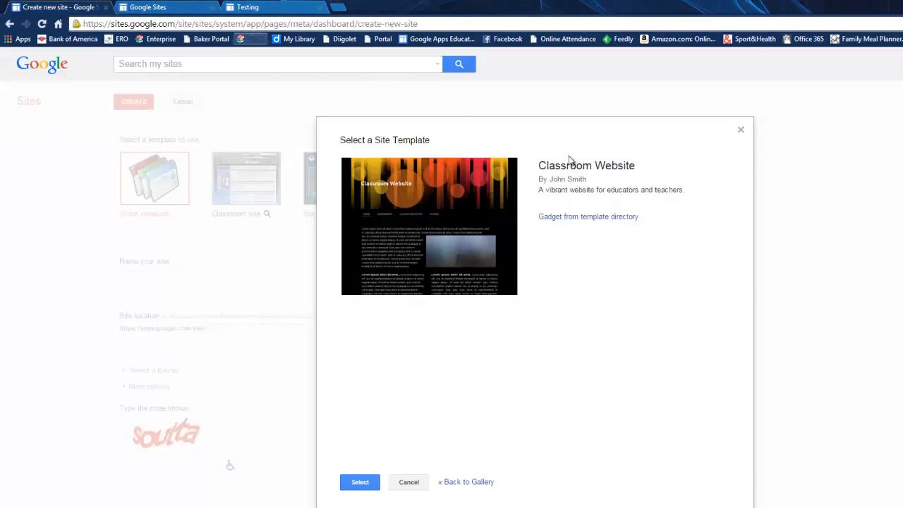
click(740, 131)
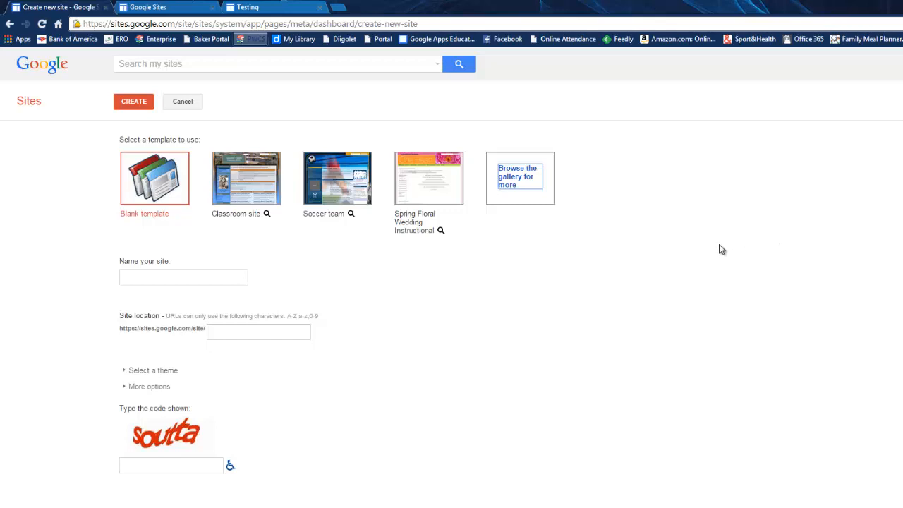
Choose the Classroom Cork Board template from the Schools & education category of the template gallery
click(504, 176)
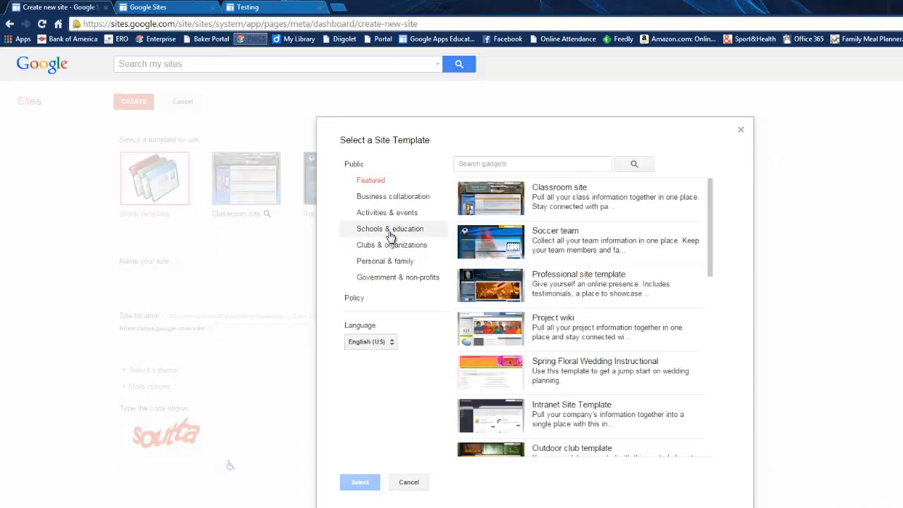
click(390, 230)
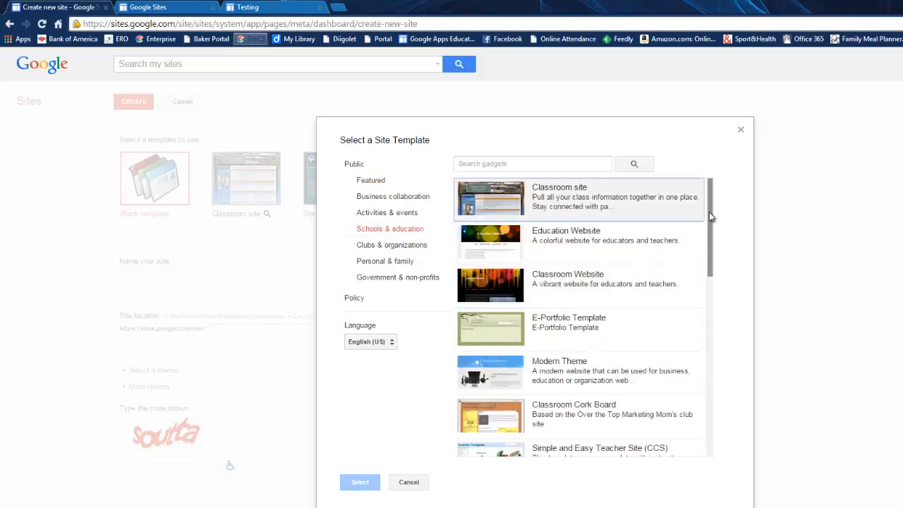
scroll(713, 232, down, 1)
scroll(713, 240, down, 1)
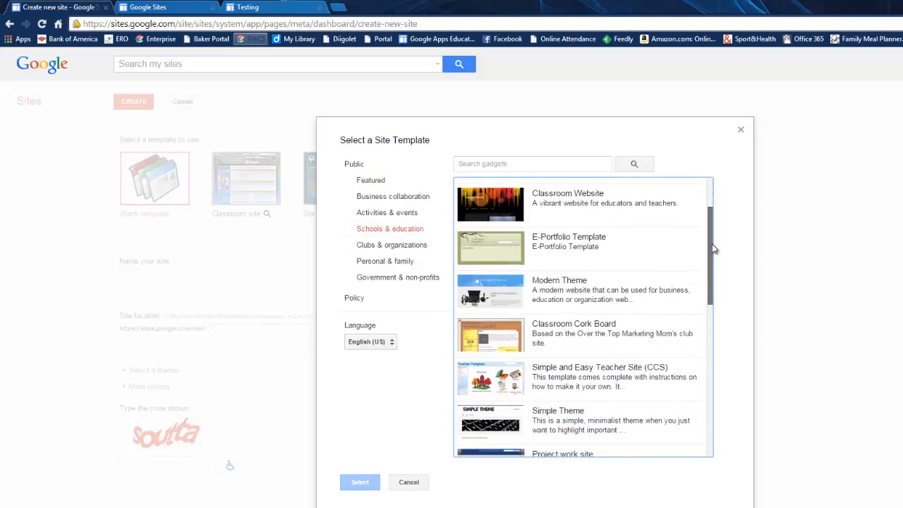
click(582, 318)
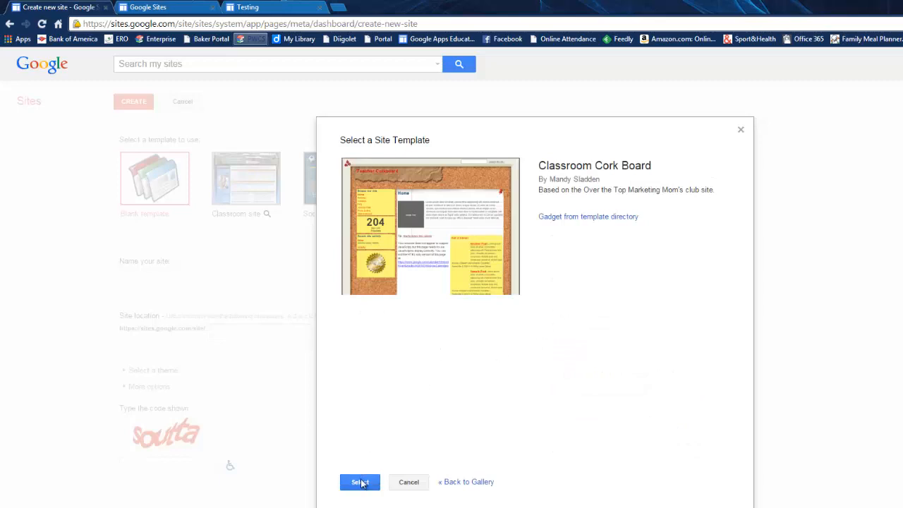
click(360, 482)
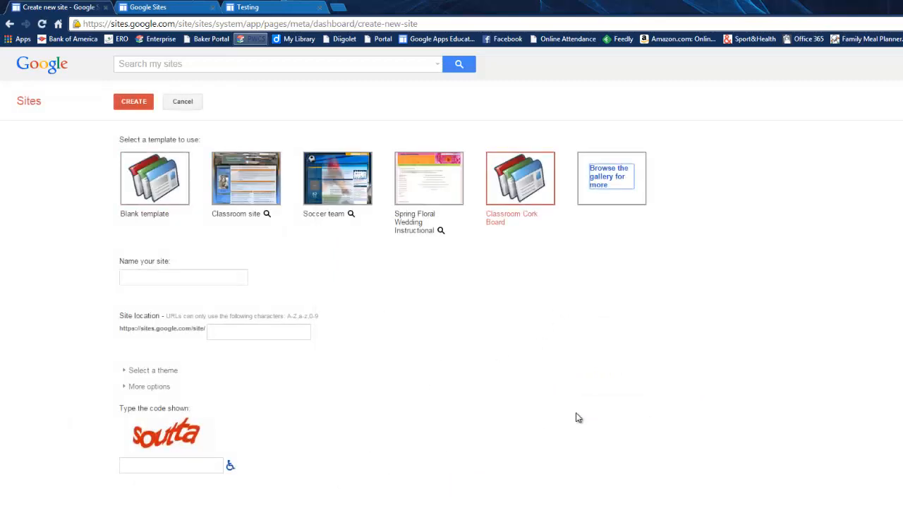
Name the site Practice Website
click(155, 271)
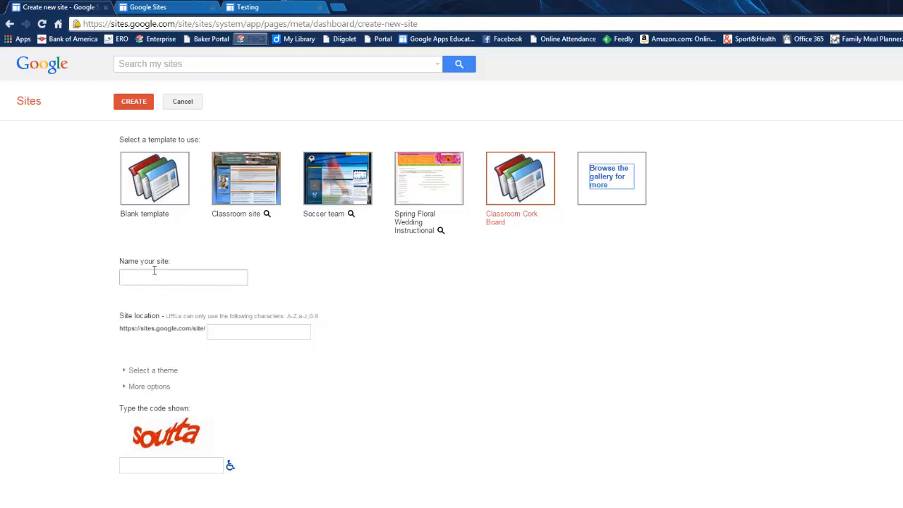
click(155, 271)
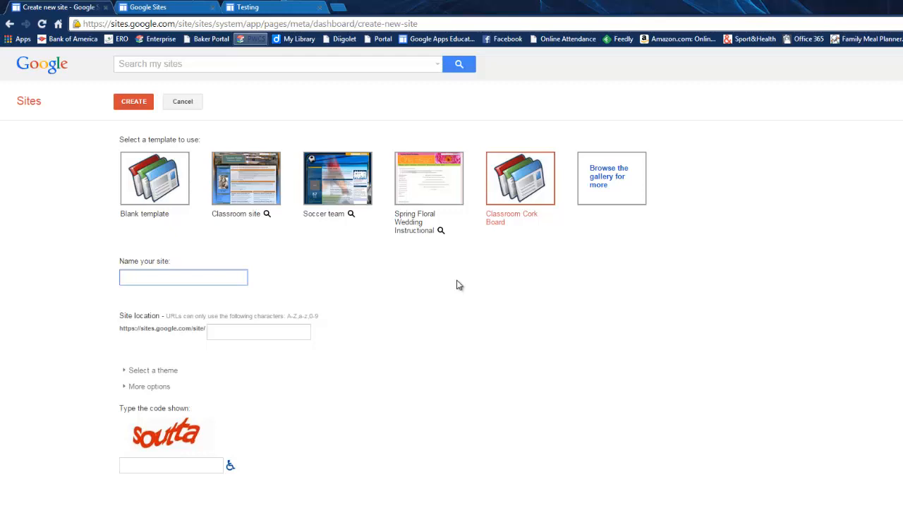
text(Practice )
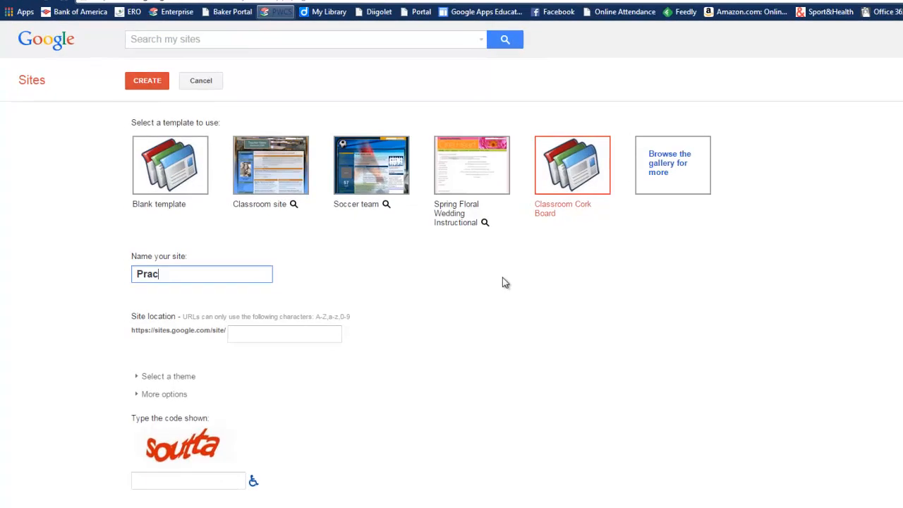
text(Website)
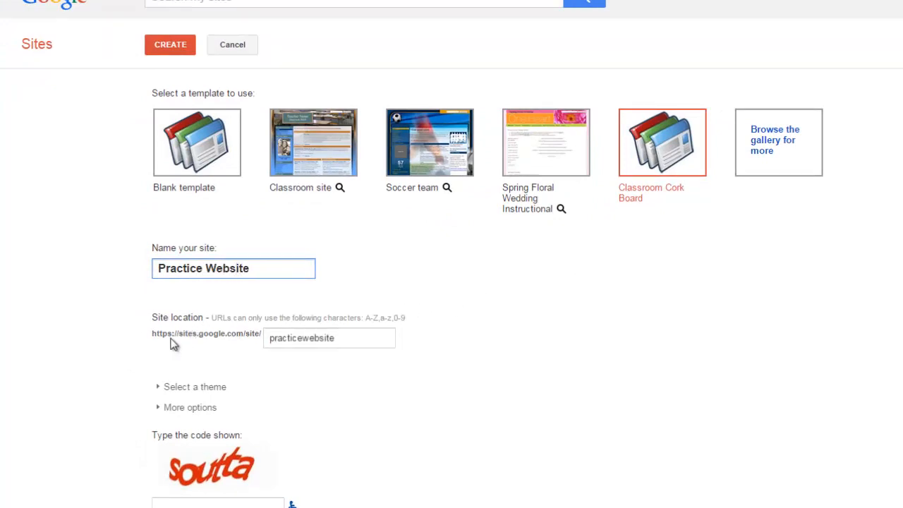
Set the site location to xyandrasda
click(346, 337)
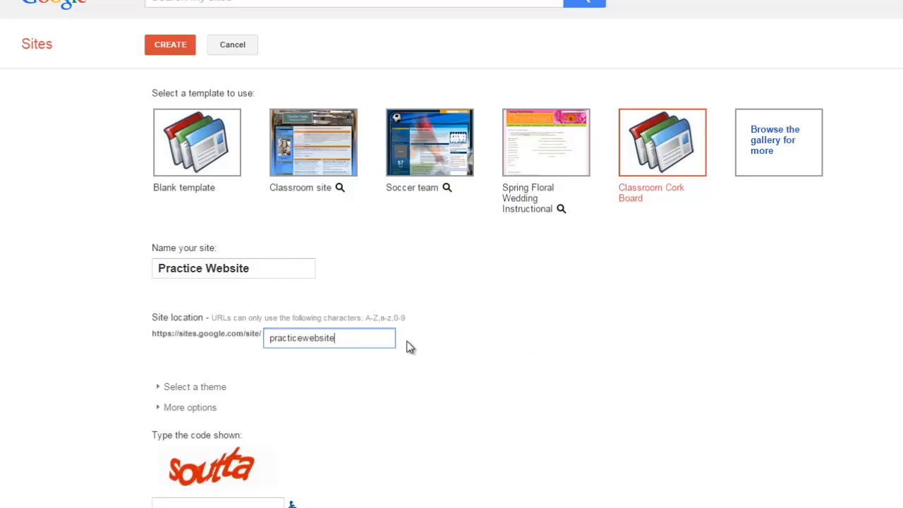
key(BackSpace)
key(BackSpace)
key(BackSpace)
key(BackSpace)
key(BackSpace)
key(BackSpace)
key(BackSpace)
key(BackSpace)
key(BackSpace)
key(BackSpace)
key(BackSpace)
key(BackSpace)
key(BackSpace)
key(BackSpace)
key(BackSpace)
text(xyandr a)
key(BackSpace)
key(BackSpace)
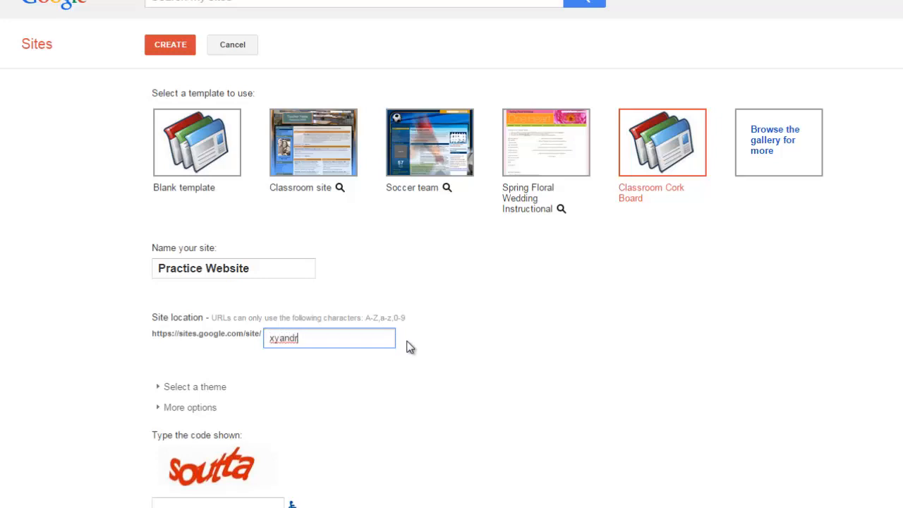
text(asda)
Enter the displayed verification code and create the site
click(235, 503)
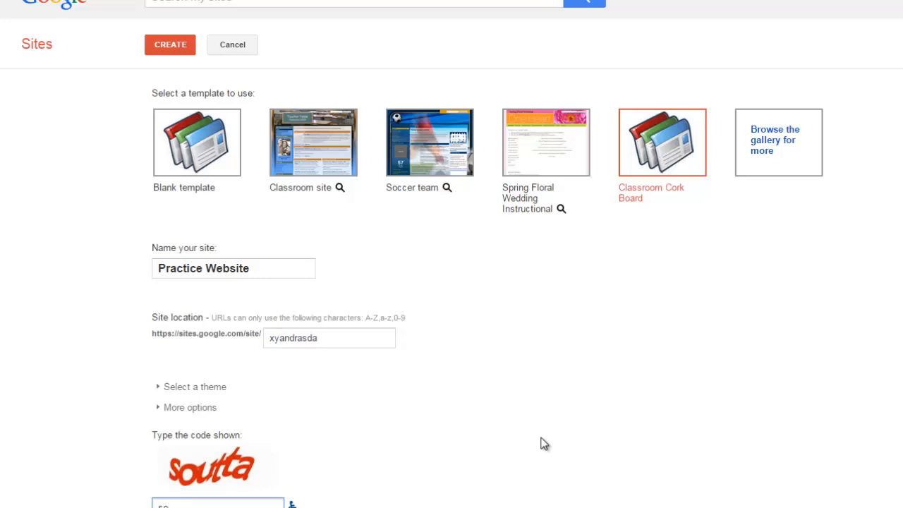
text(soutta)
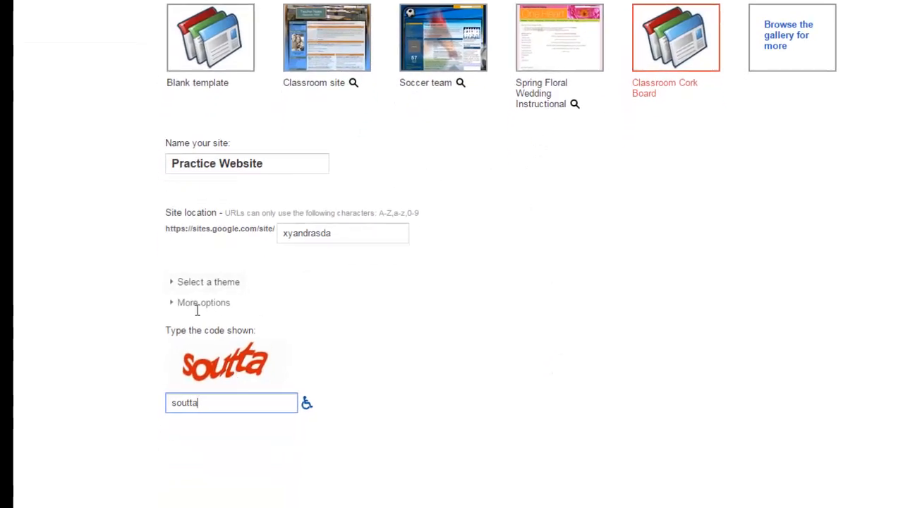
click(163, 64)
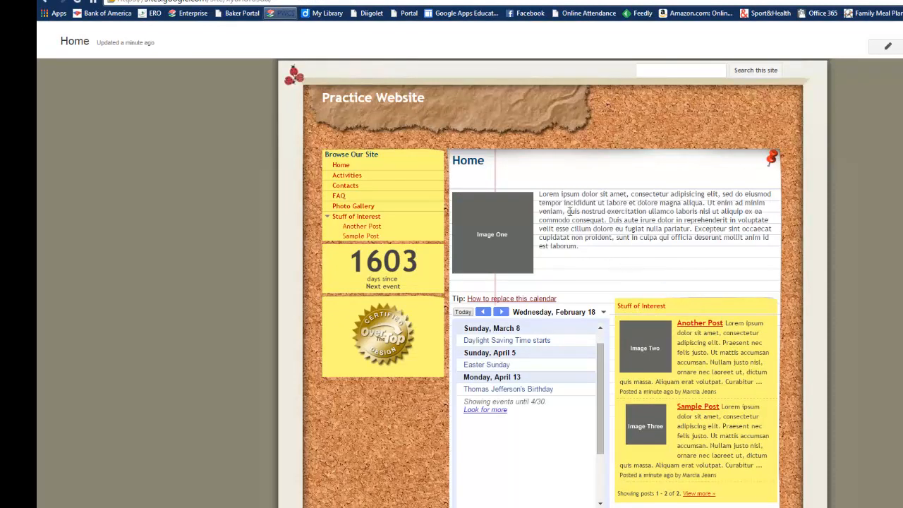
Browse the new site's Activities page
drag(538, 200, 607, 263)
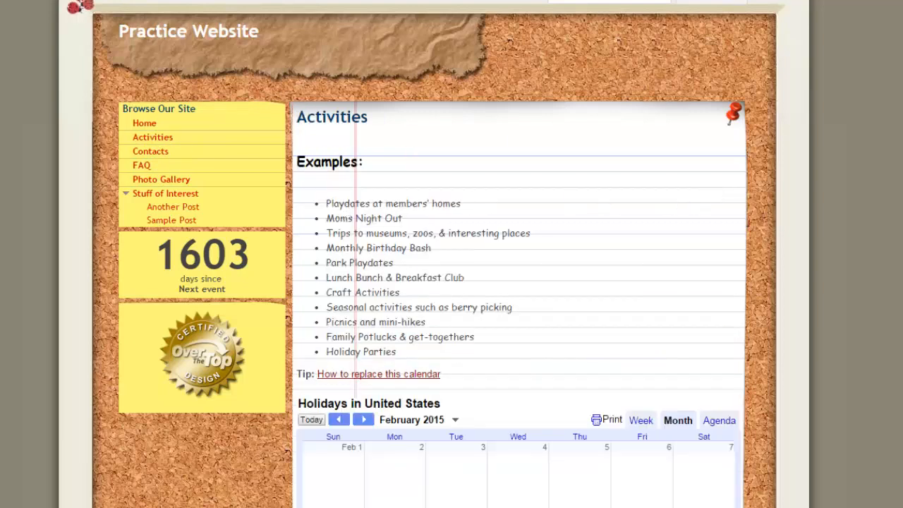
scroll(347, 210, down, 2)
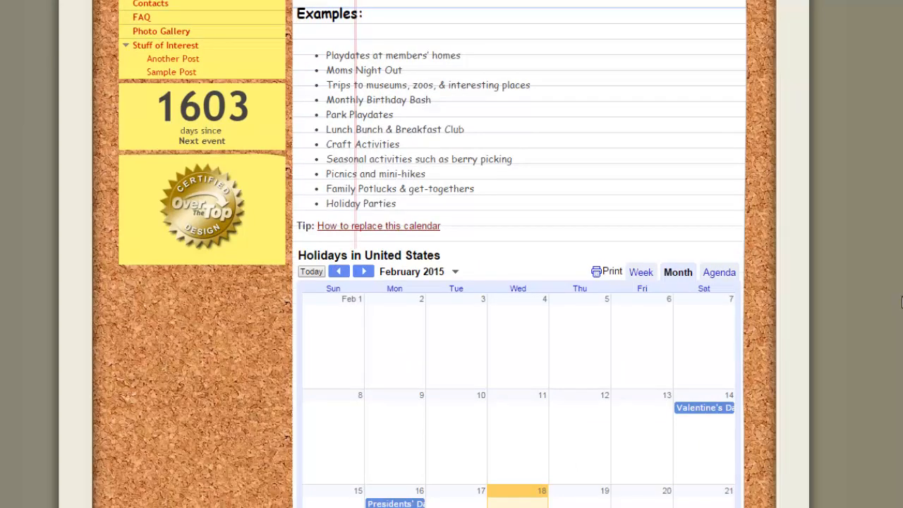
scroll(901, 301, up, 2)
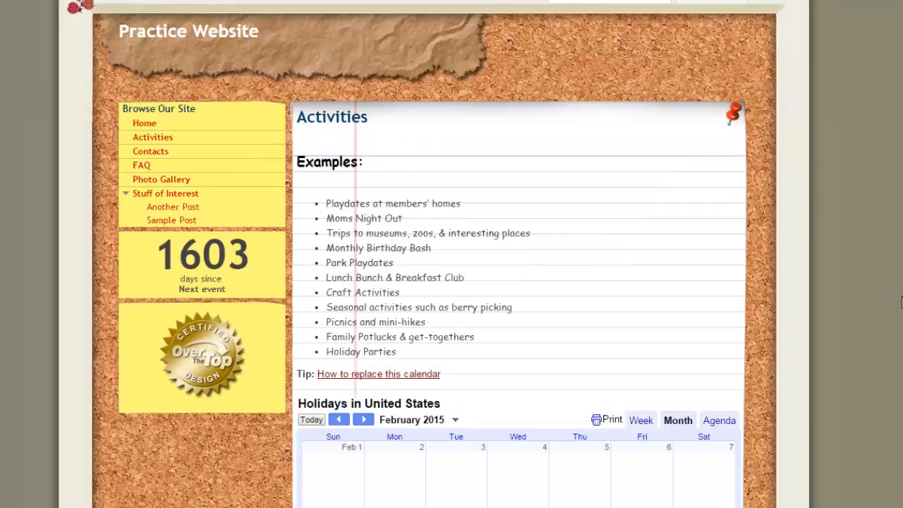
click(139, 124)
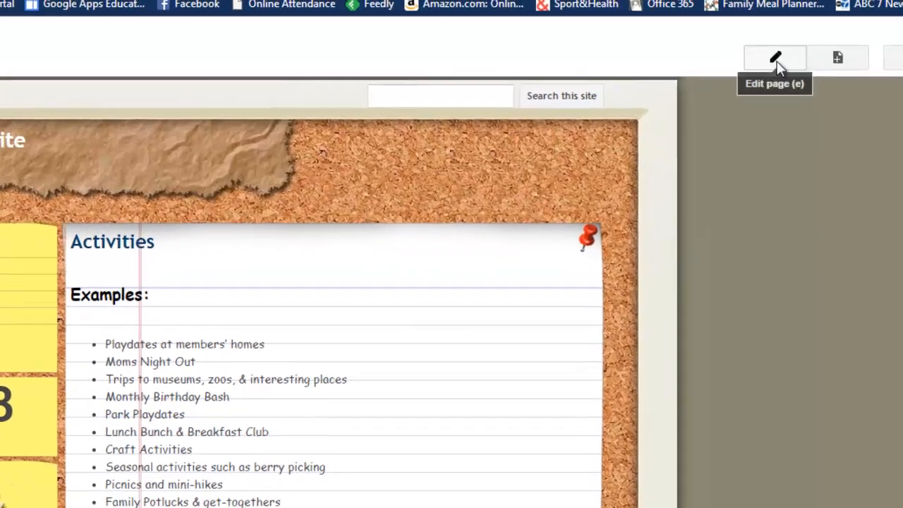
Edit the Activities page and change its title to Homework
click(830, 45)
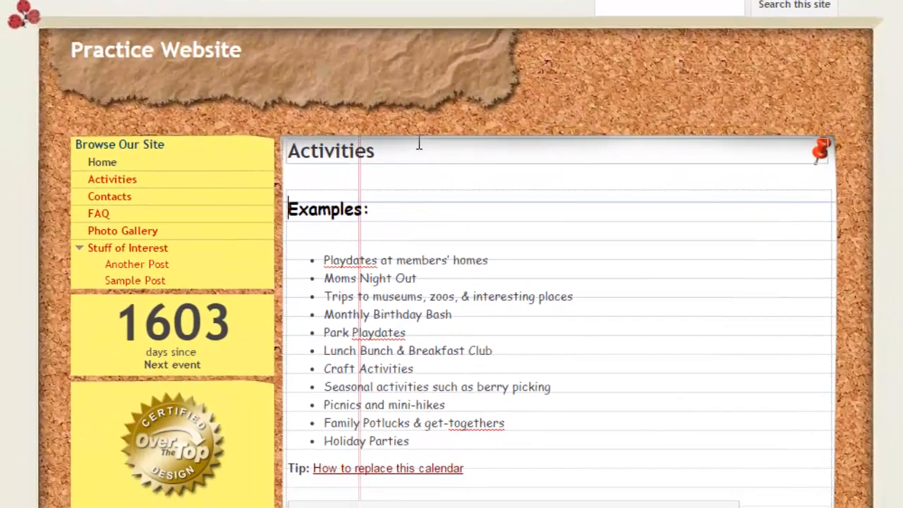
drag(389, 151, 285, 156)
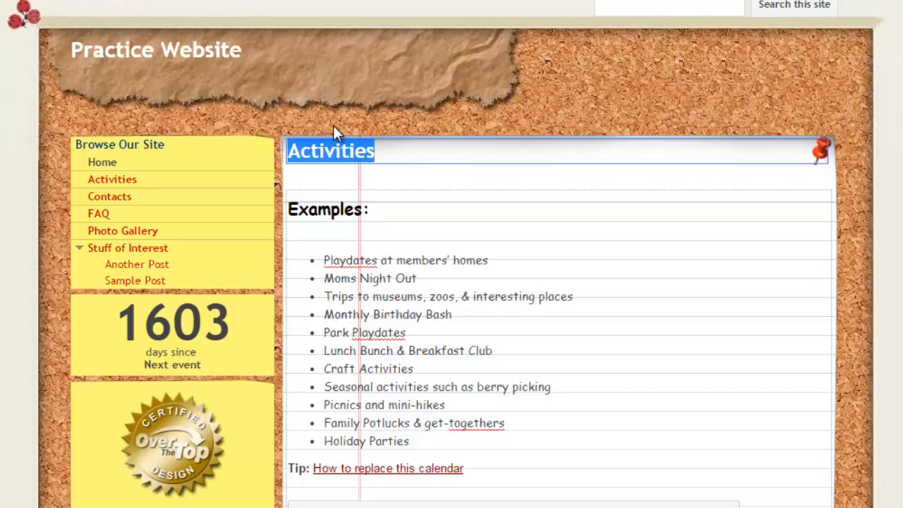
text(Homework)
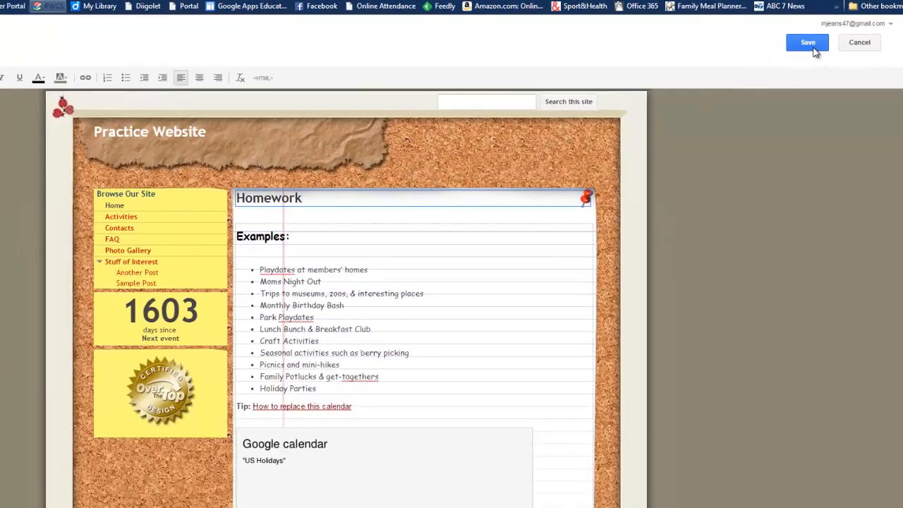
Save the Homework page edits and return to browsing the site
click(813, 46)
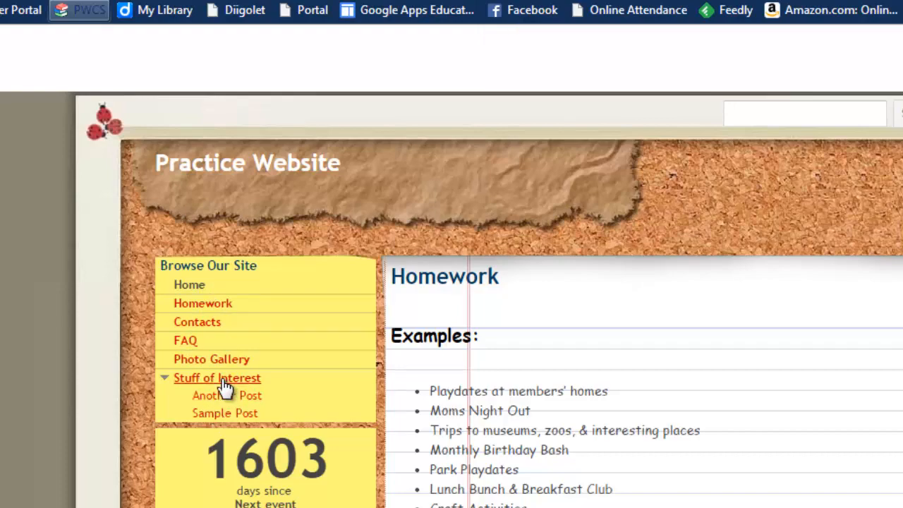
click(225, 379)
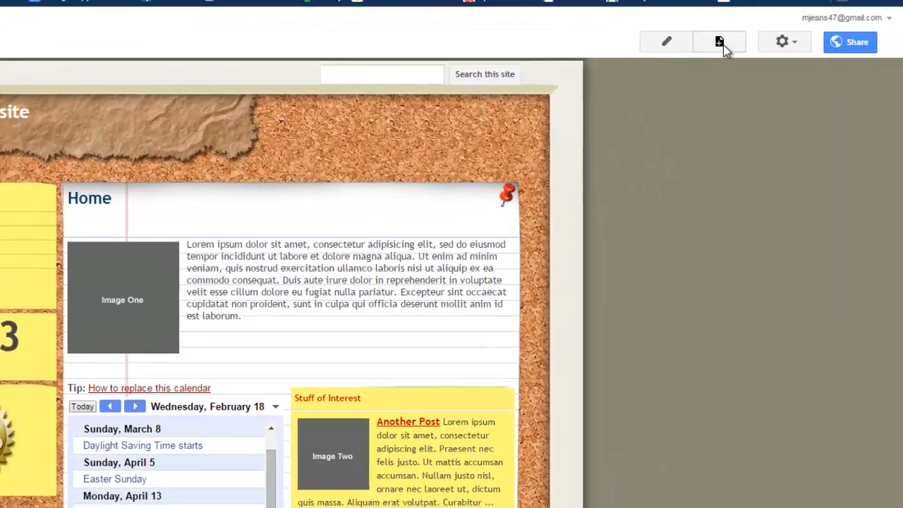
Create a new top-level page named Testing using the Web Page template
click(694, 42)
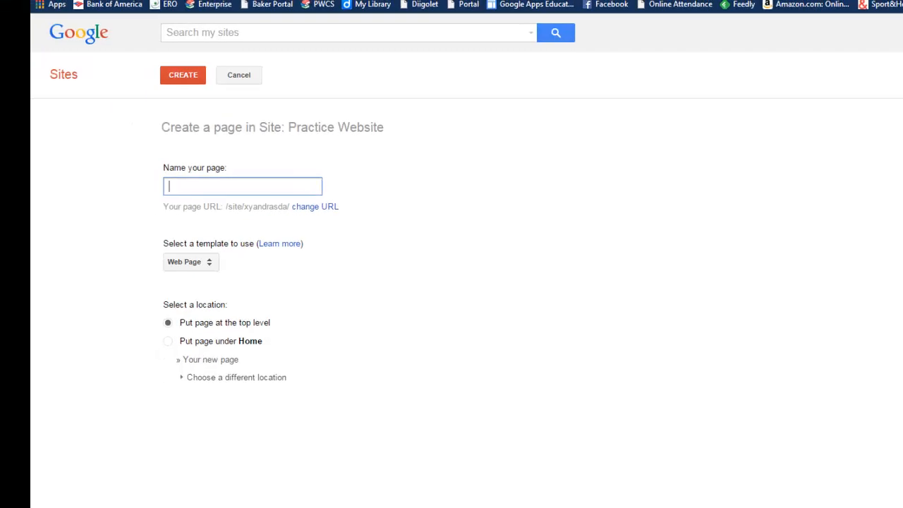
text(Testing)
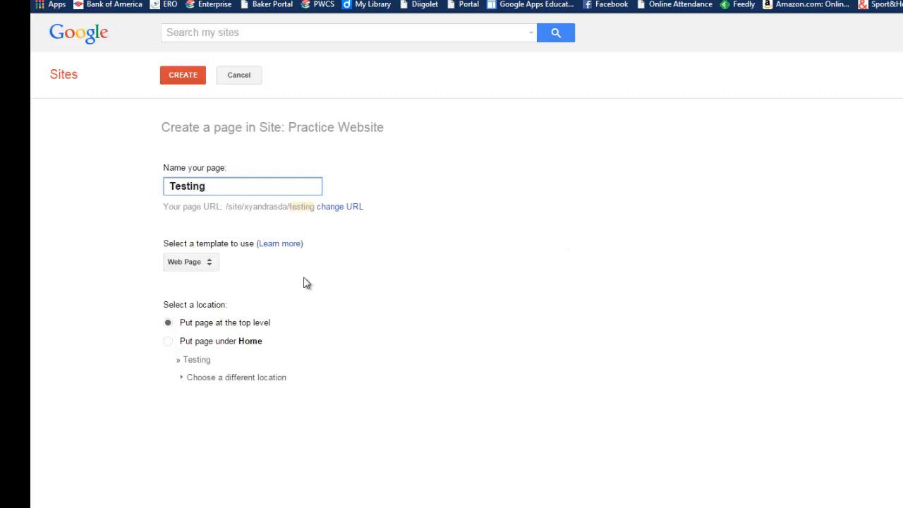
click(214, 266)
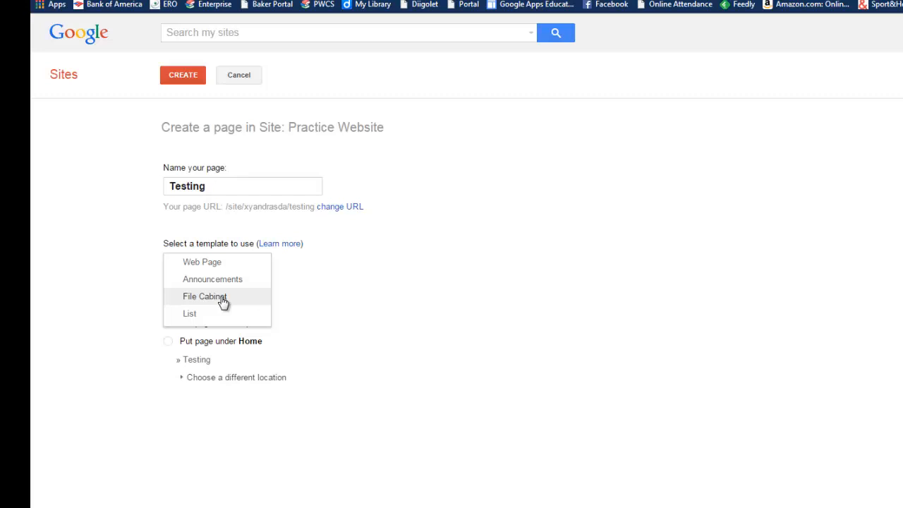
click(216, 266)
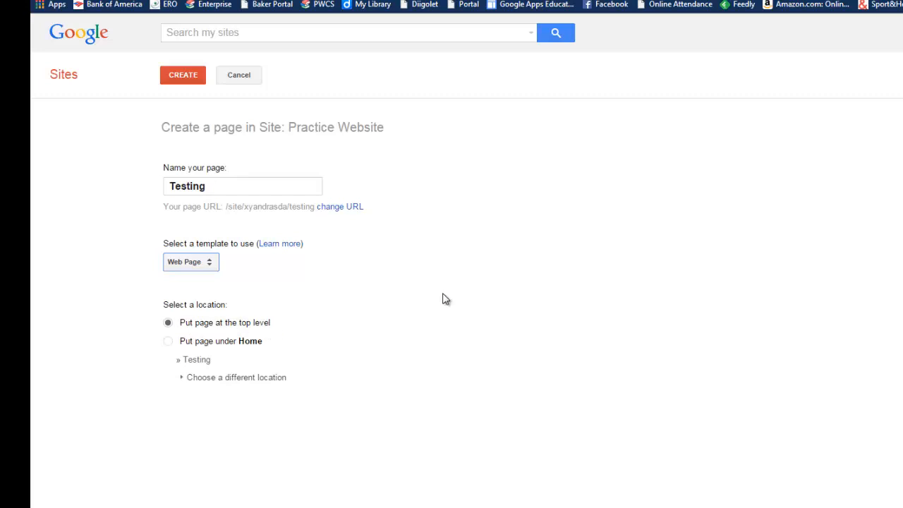
click(183, 78)
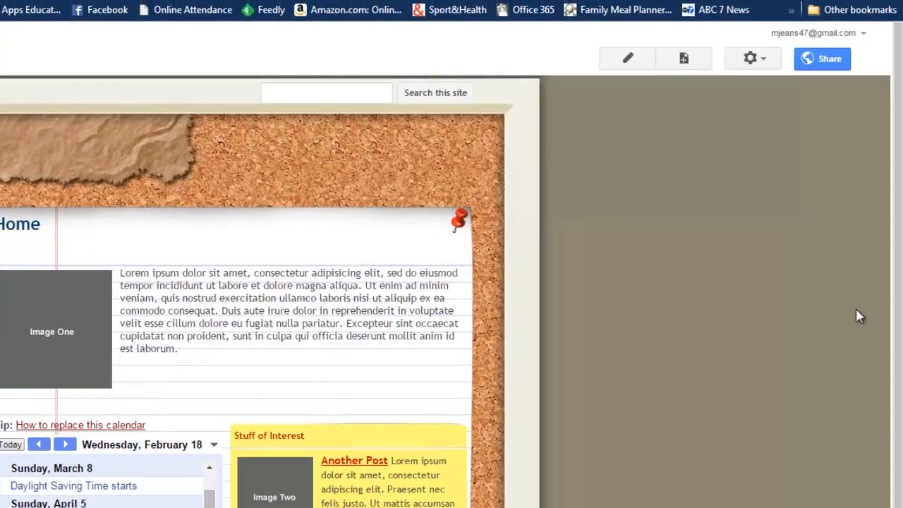
Edit the site layout and rename the sidebar countdown's event to Field Day
click(769, 63)
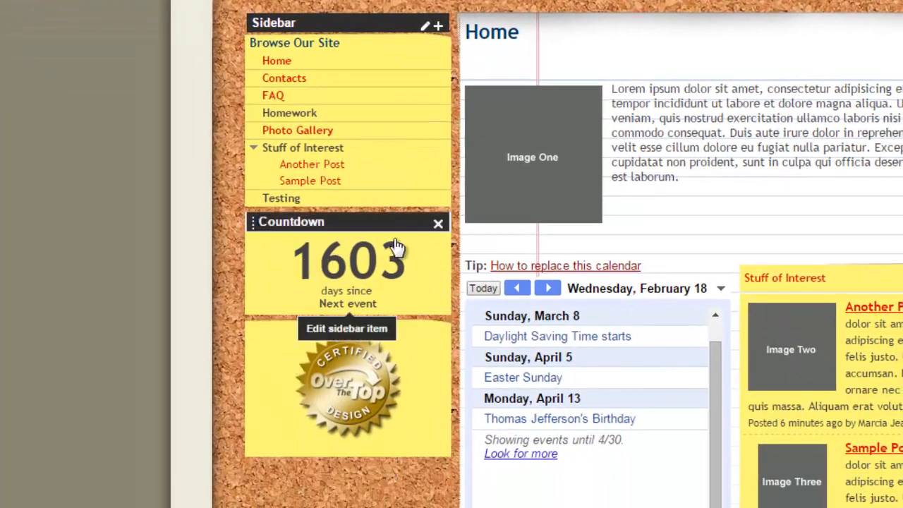
click(352, 279)
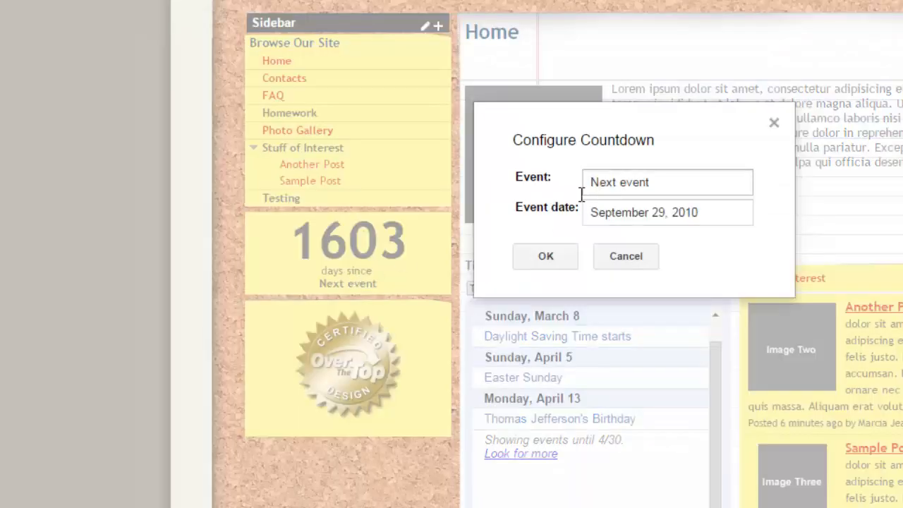
drag(677, 181, 503, 187)
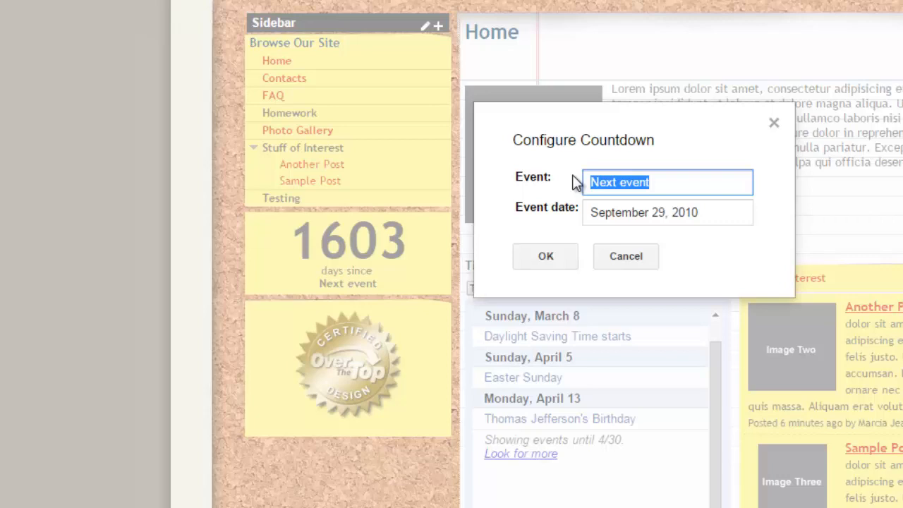
text(Field Day)
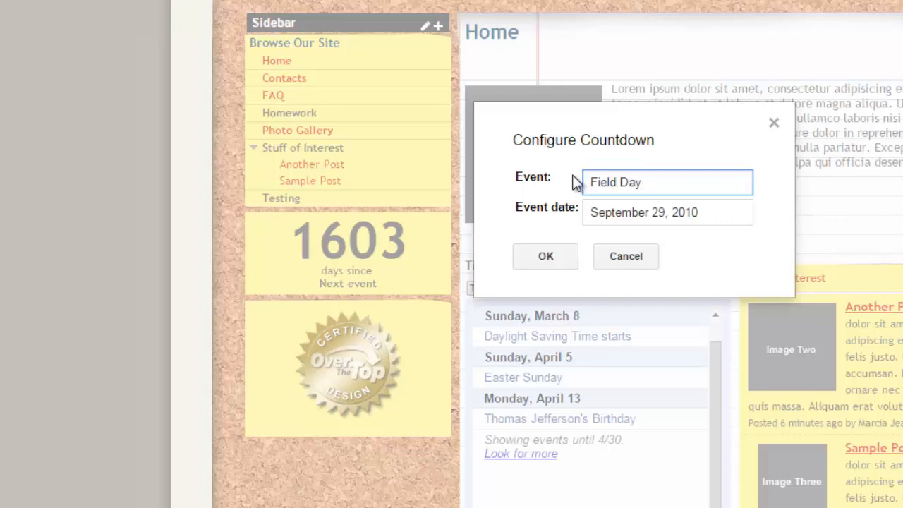
Set the countdown's event date to May 14, 2015 and confirm the gadget settings
click(621, 212)
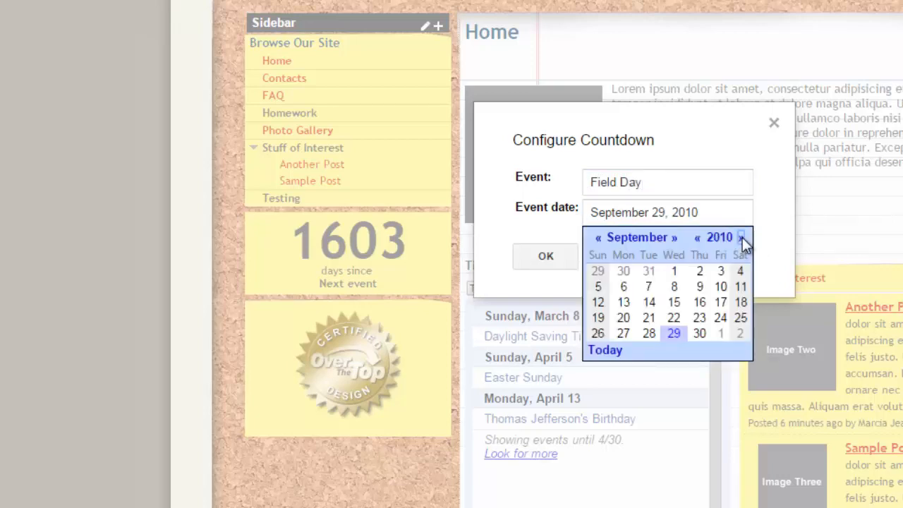
click(740, 238)
click(740, 237)
click(741, 238)
click(741, 238)
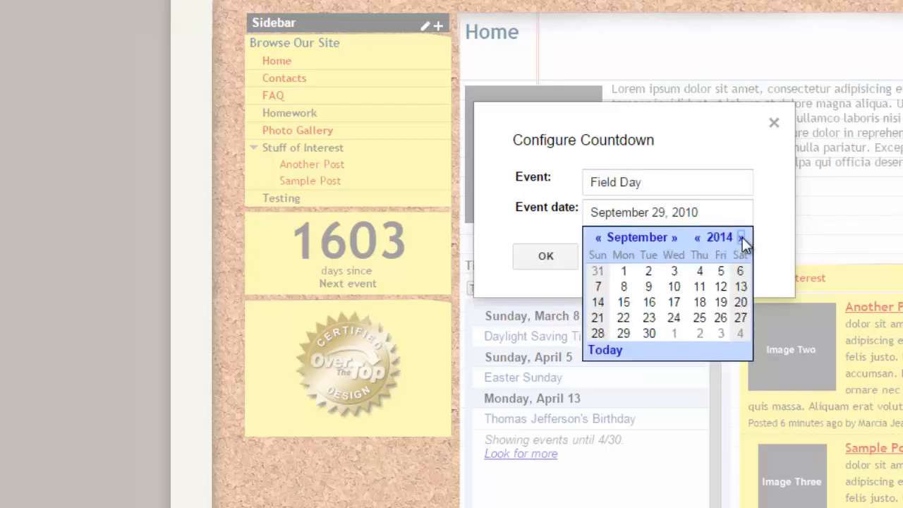
click(741, 237)
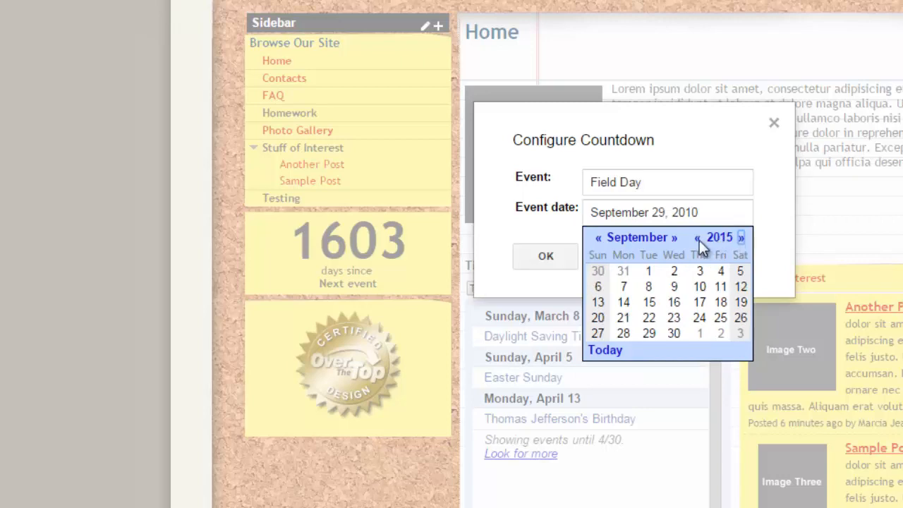
click(597, 238)
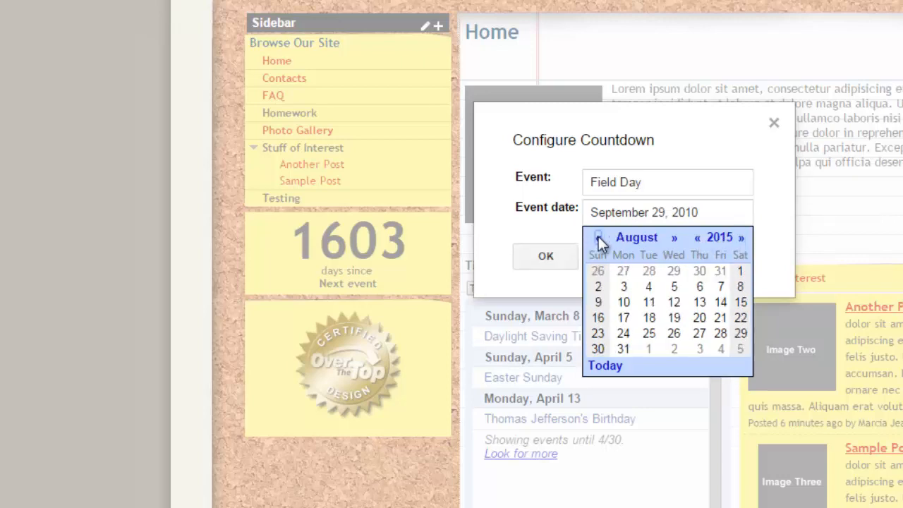
click(598, 238)
click(598, 238)
click(598, 237)
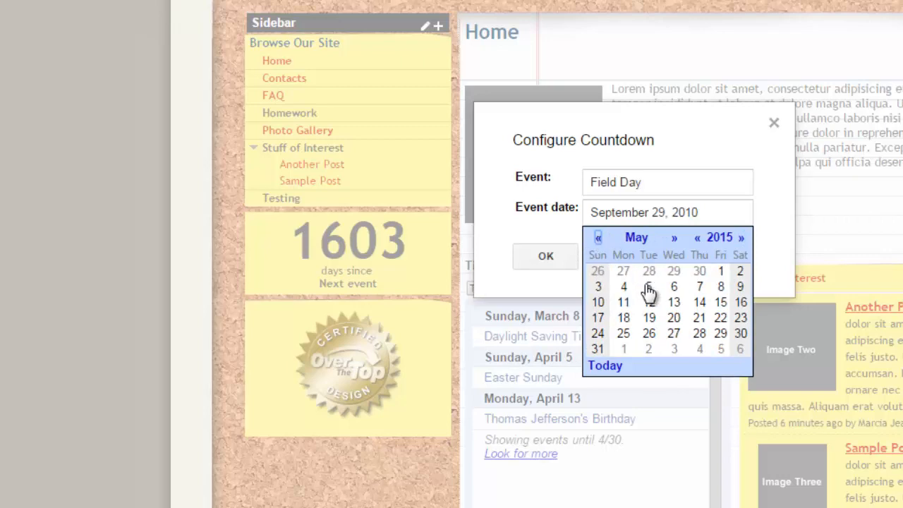
click(699, 302)
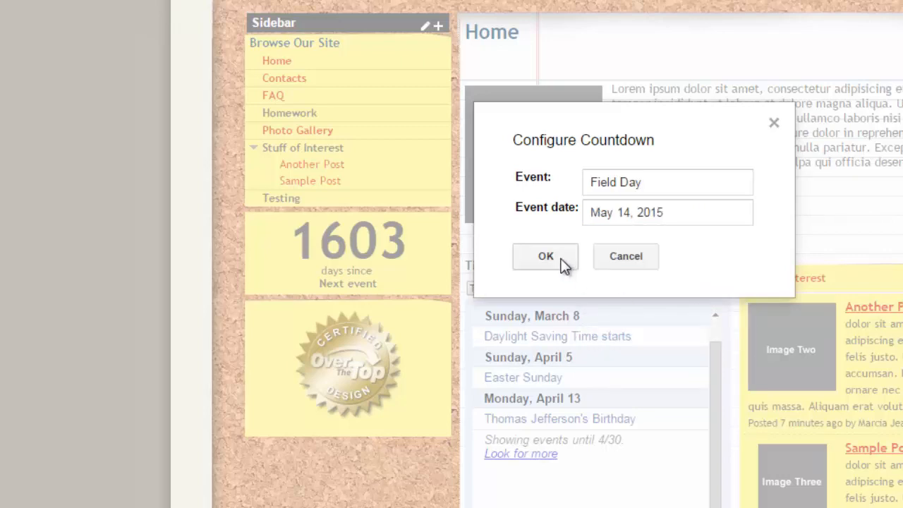
click(539, 263)
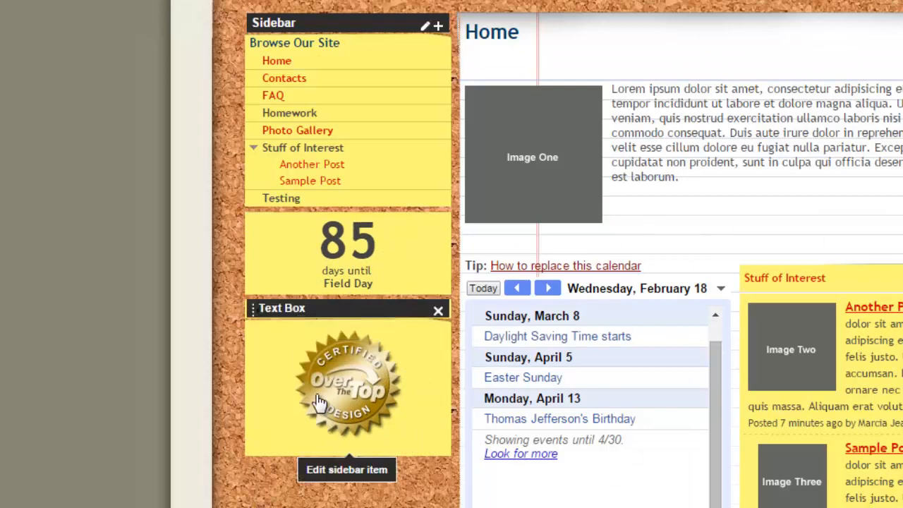
Open the sidebar text box gadget and delete its certified badge image
click(343, 425)
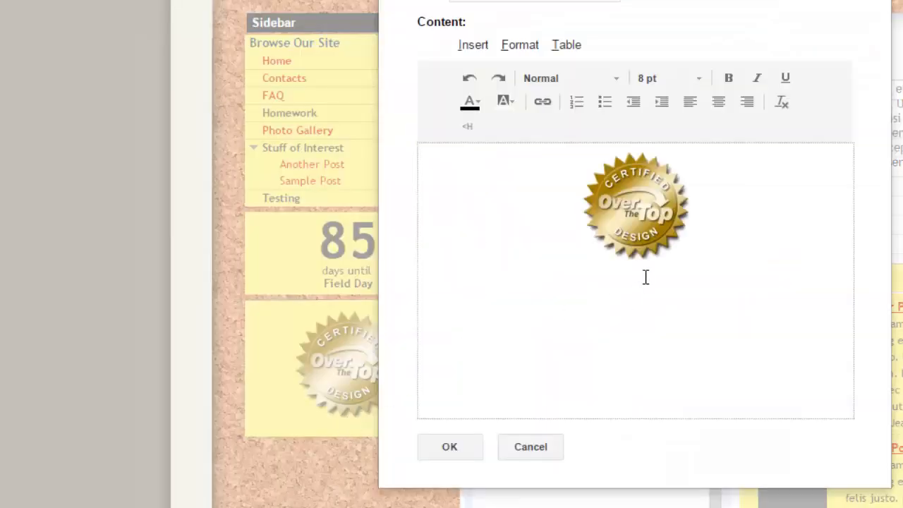
drag(710, 214, 596, 207)
key(Delete)
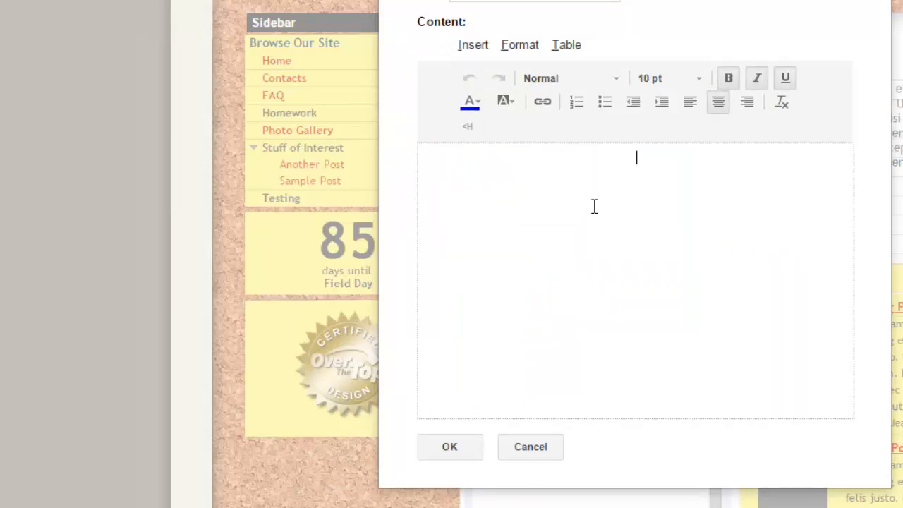
Title the sidebar text box About Me and fill its content with random filler text
click(607, 1)
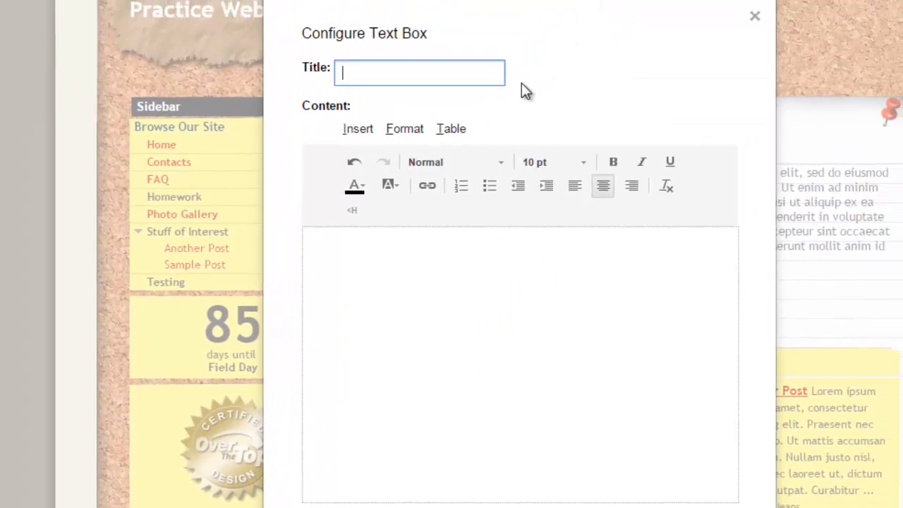
text(A)
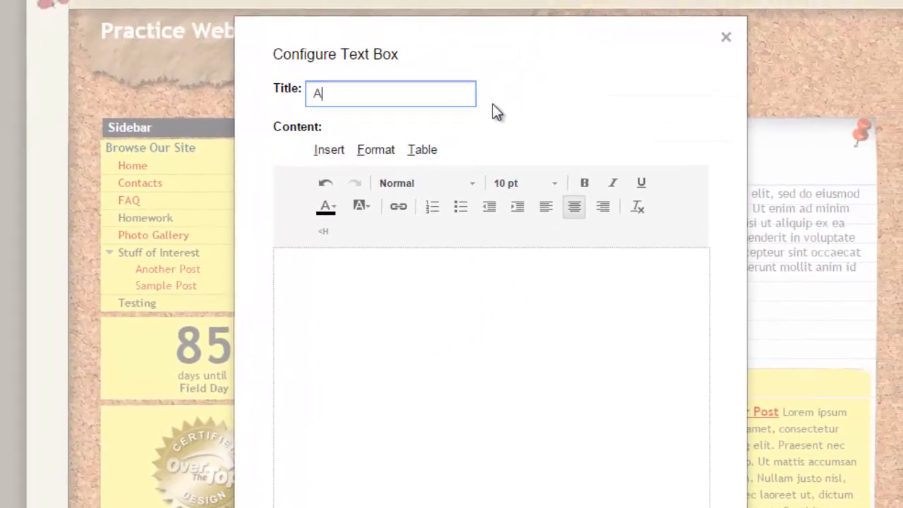
text(bout Me)
click(389, 366)
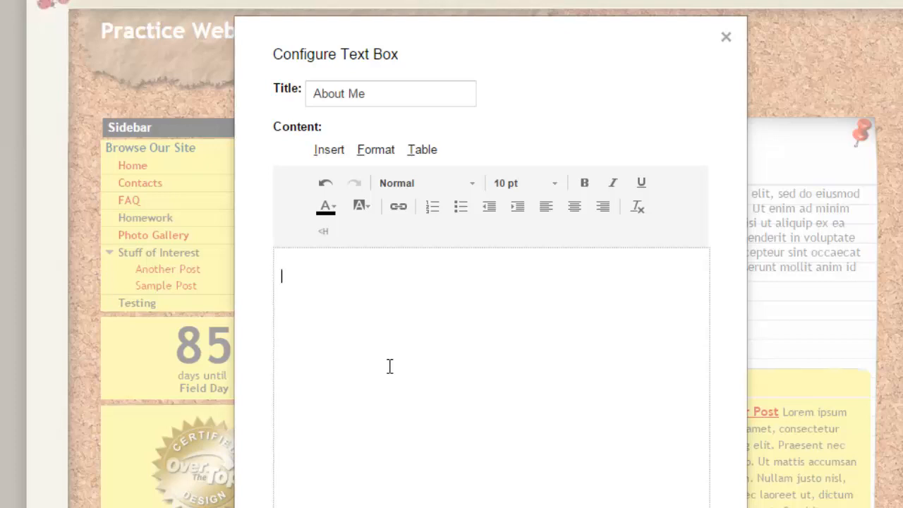
text(ksadkjsdlkjd lsjdlkjslk)
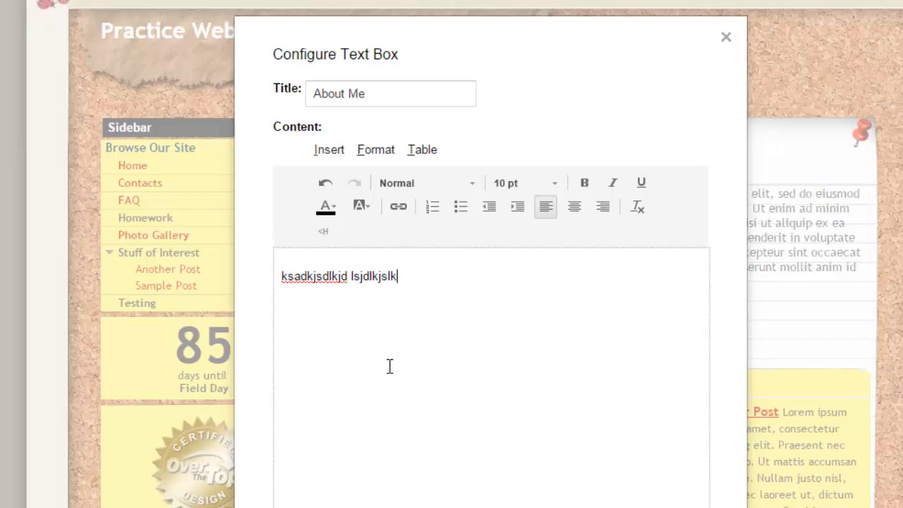
text(jljfljfsd)
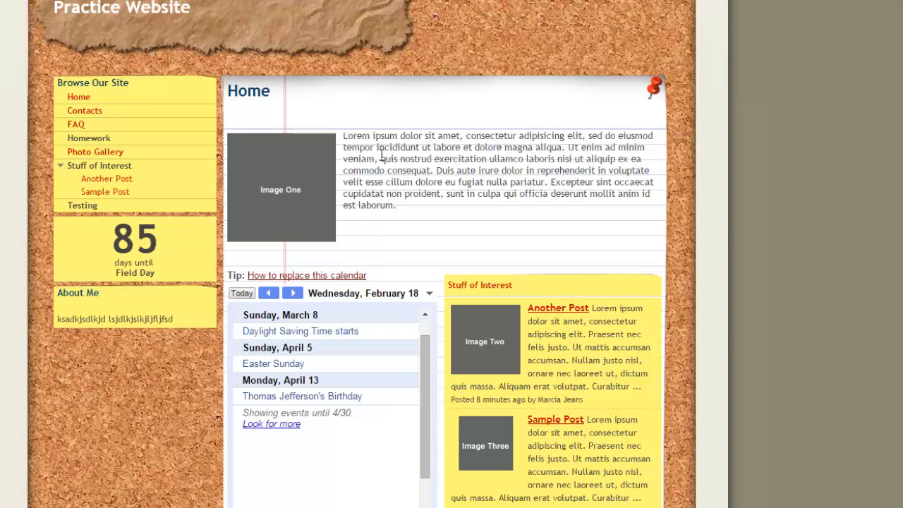
Edit the Home page and replace the lorem ipsum paragraph with "type what you want."
drag(398, 206, 342, 136)
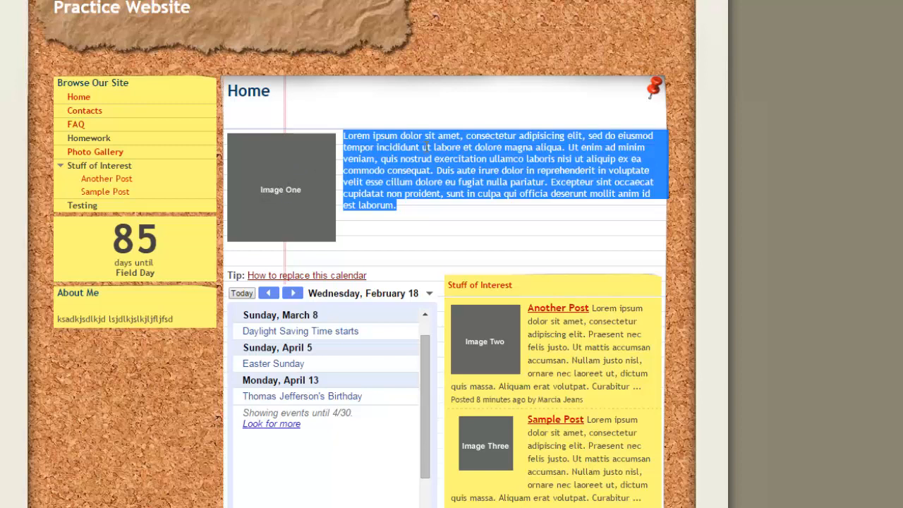
click(565, 236)
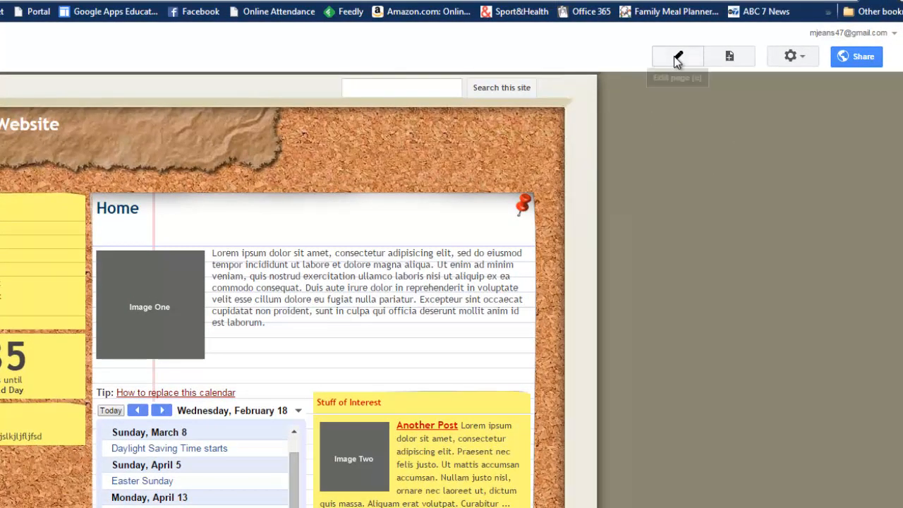
click(675, 59)
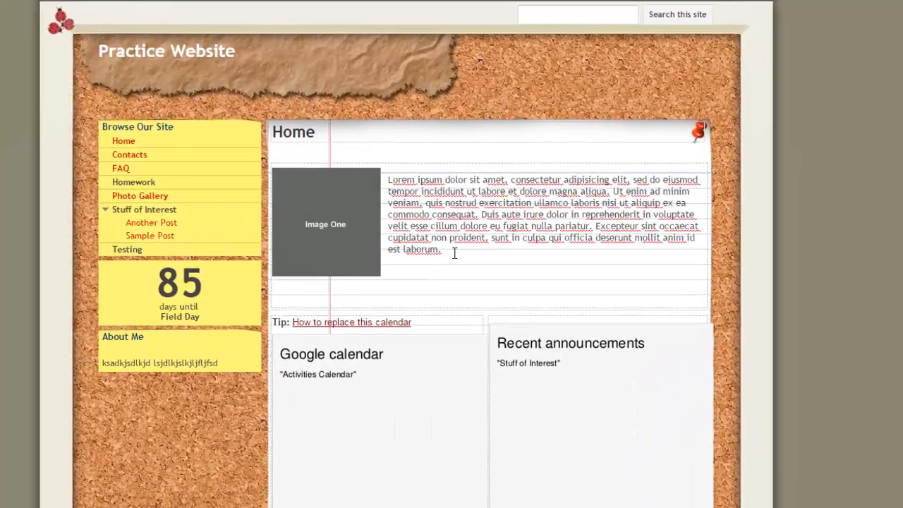
drag(301, 350, 238, 283)
drag(392, 189, 389, 180)
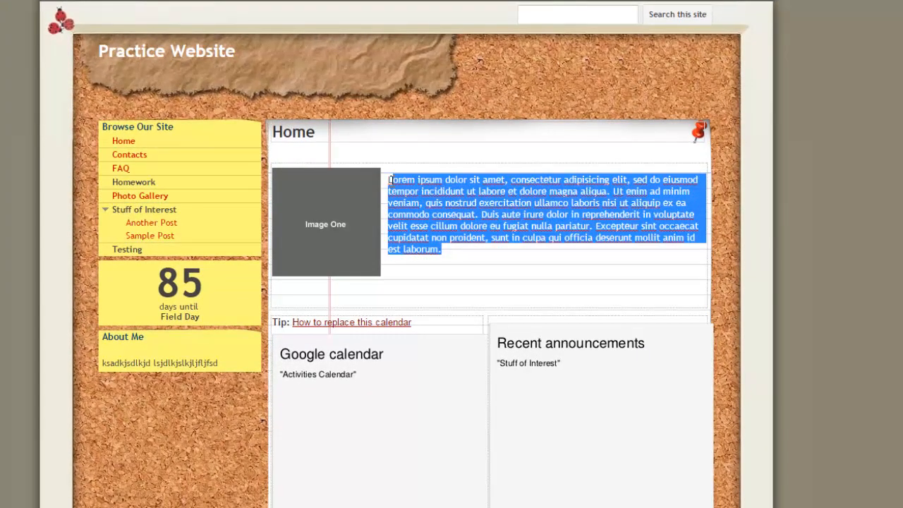
text(L)
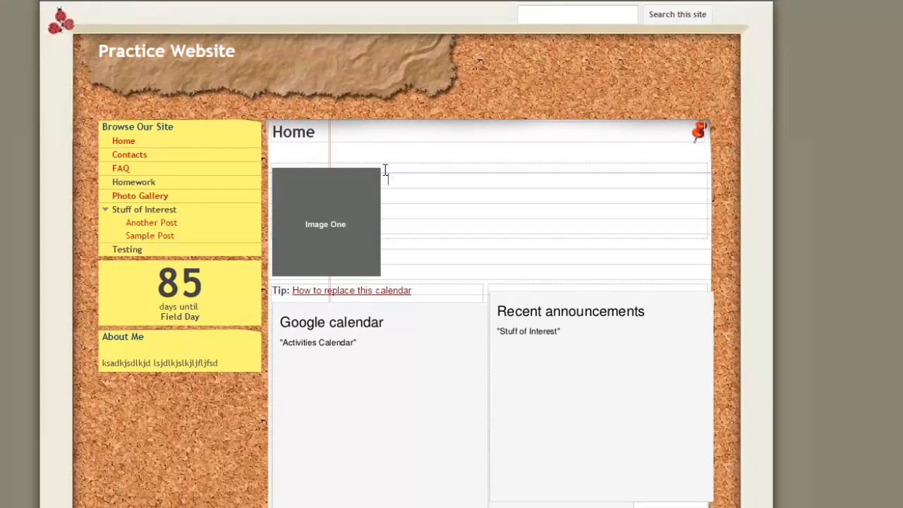
text(type what you want)
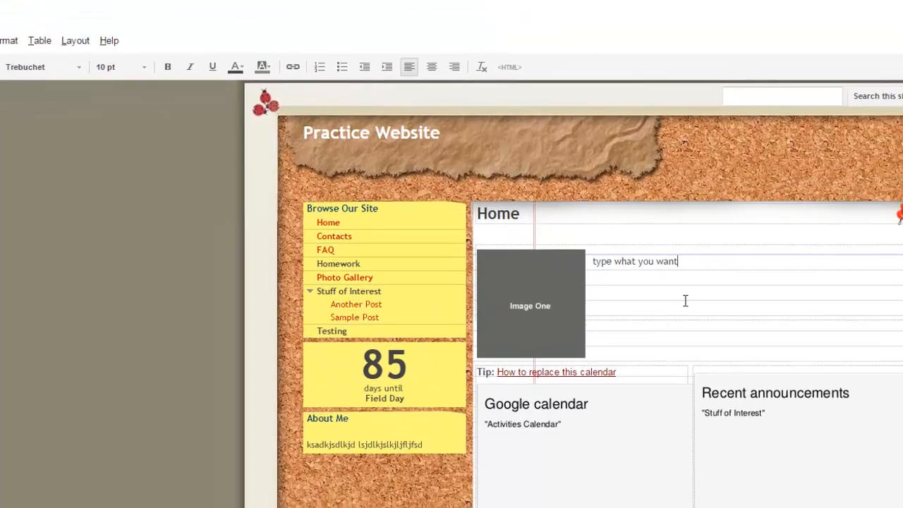
text(.)
Remove the Image One placeholder from the Home page
click(575, 303)
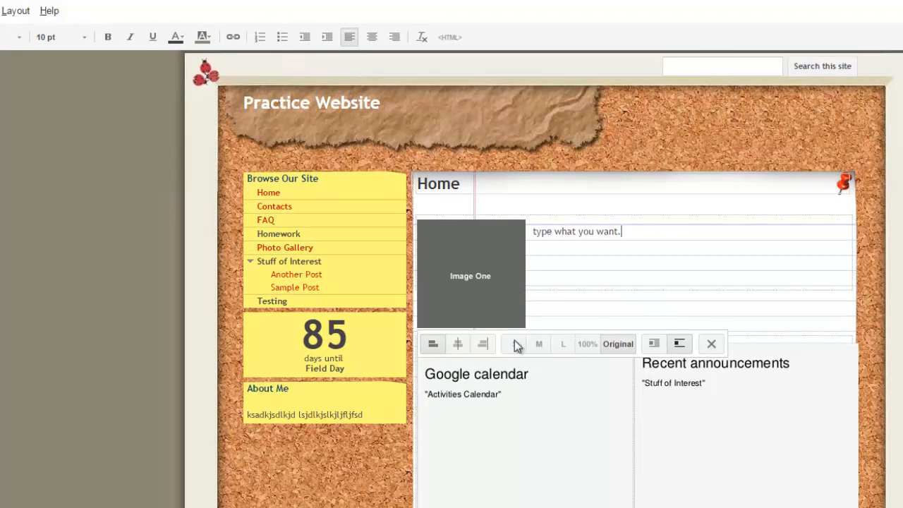
click(711, 344)
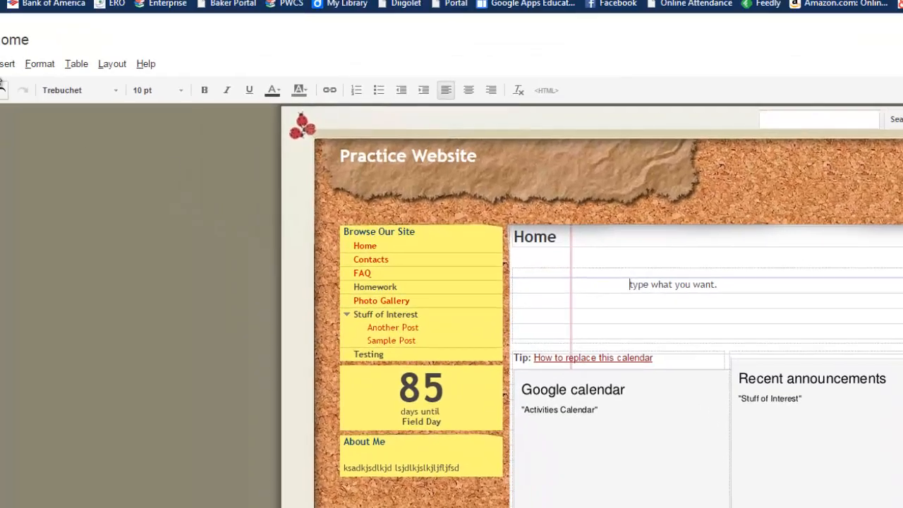
Insert the uploaded image Xylon 2013340 - Large into the Home page content
click(35, 87)
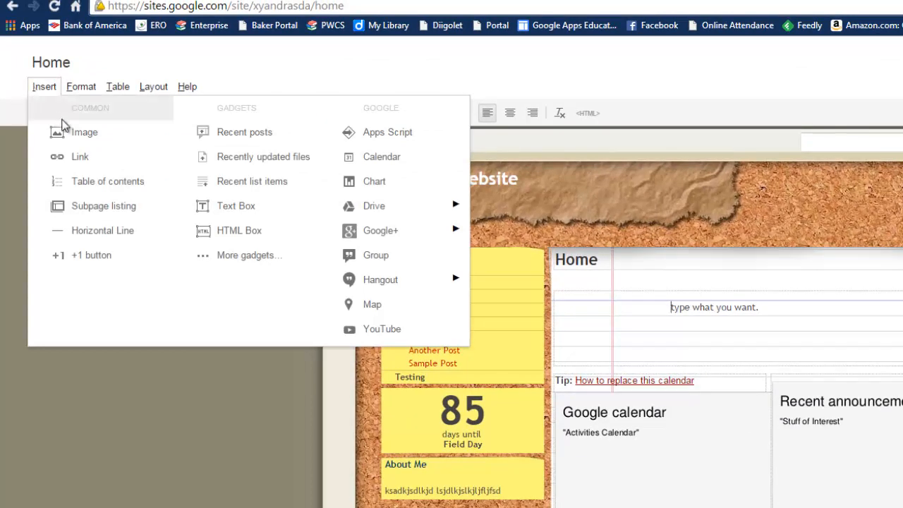
click(131, 134)
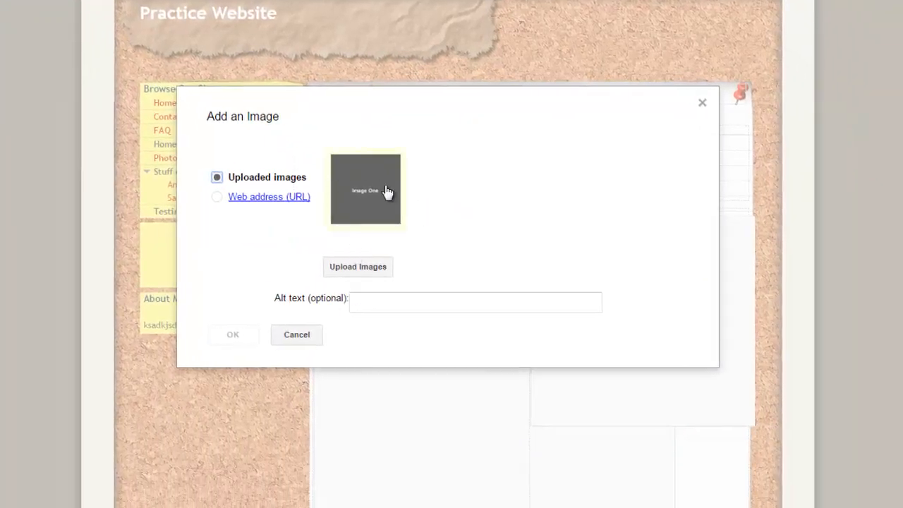
click(360, 269)
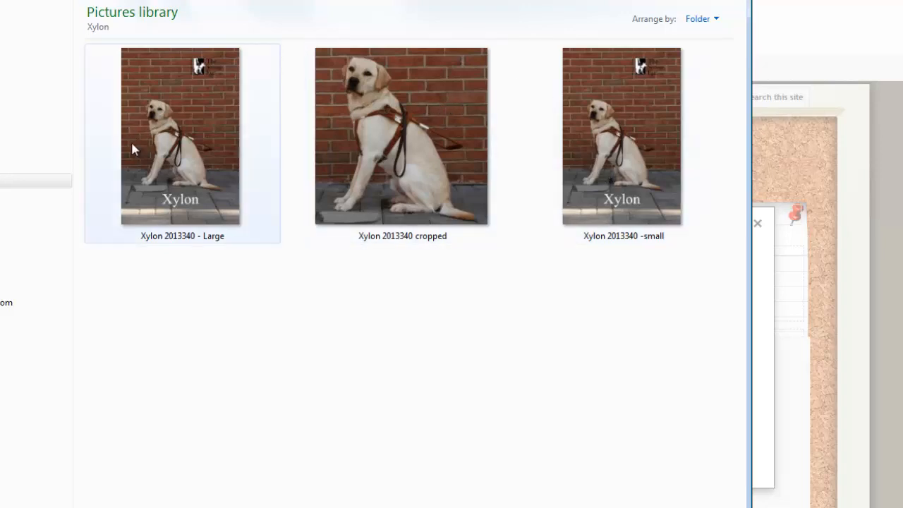
double_click(153, 134)
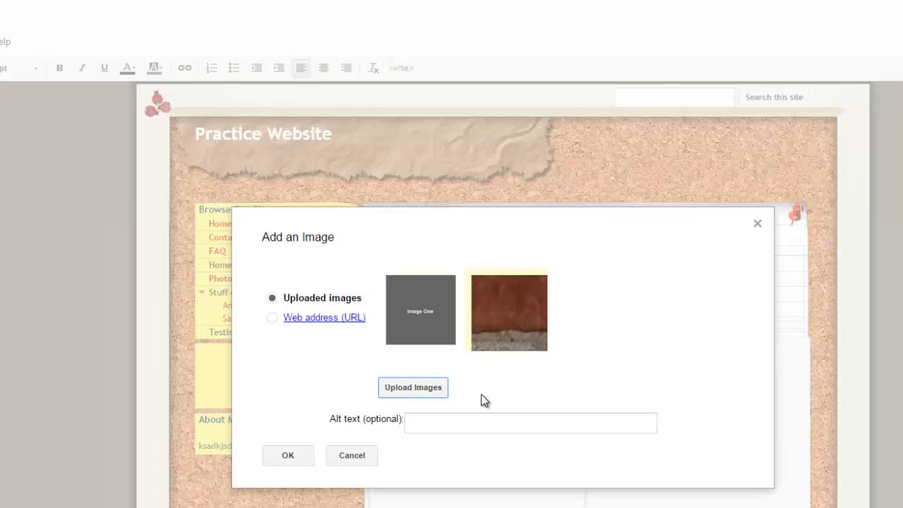
click(506, 310)
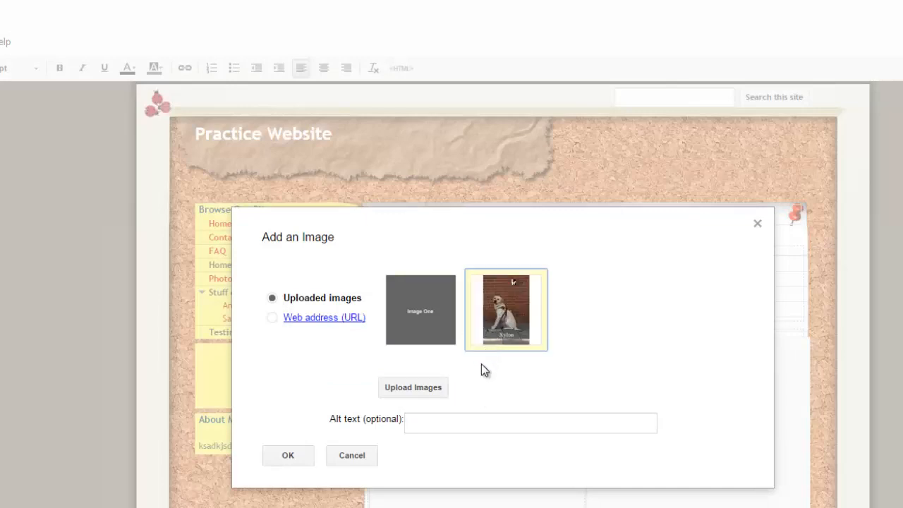
click(286, 457)
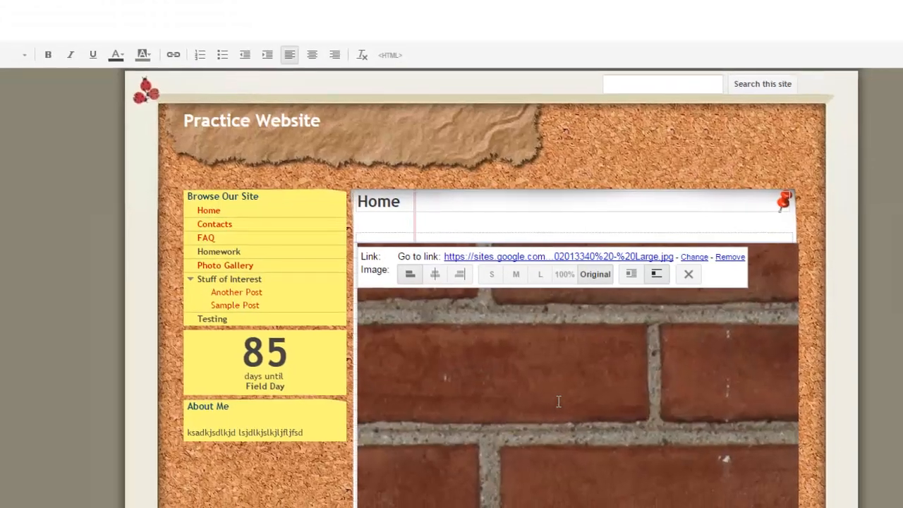
Set the inserted image to small size and turn on text wrapping around it
scroll(553, 320, down, 1)
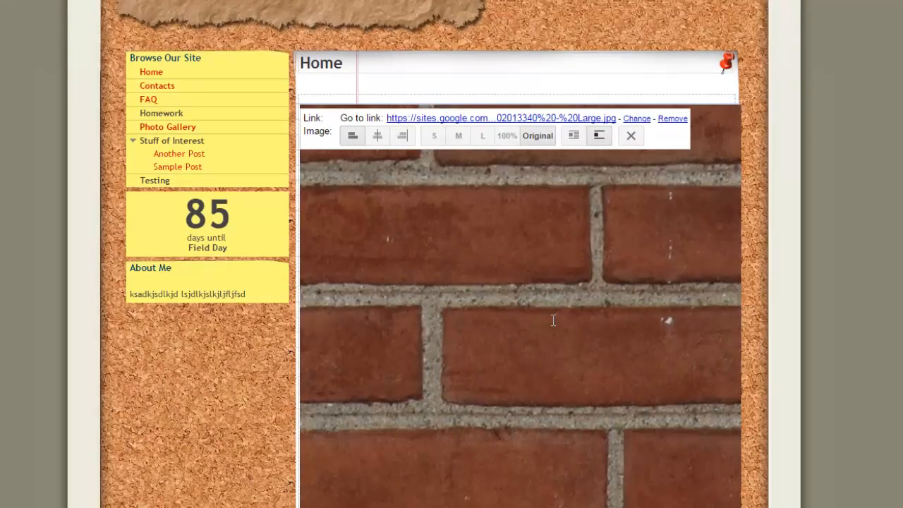
scroll(553, 320, up, 1)
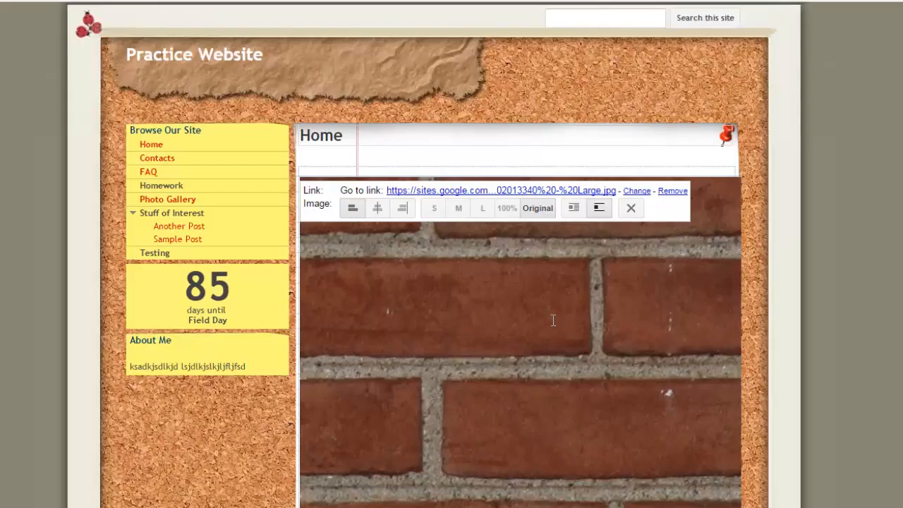
click(432, 211)
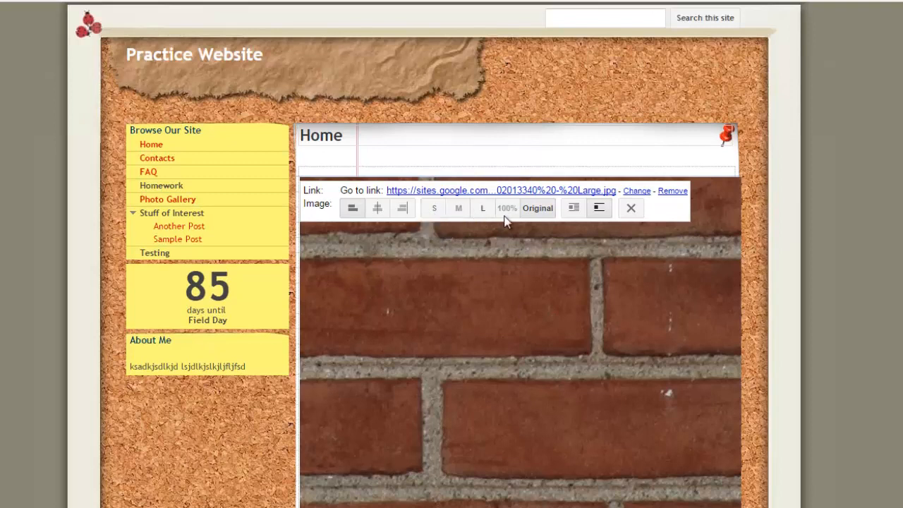
click(547, 213)
click(434, 211)
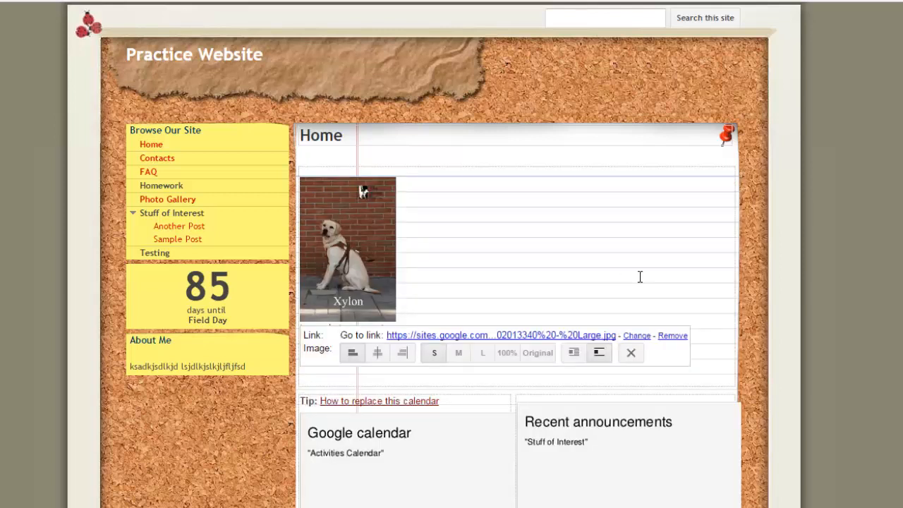
click(578, 350)
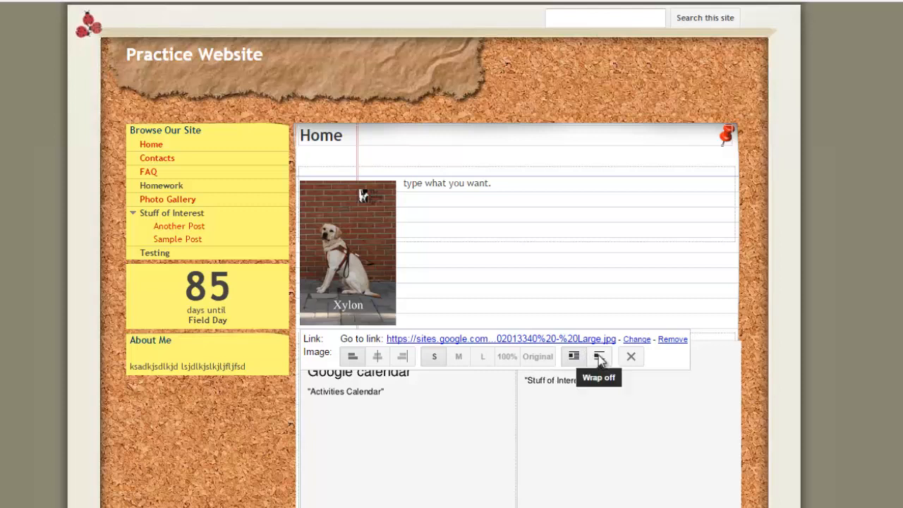
click(598, 356)
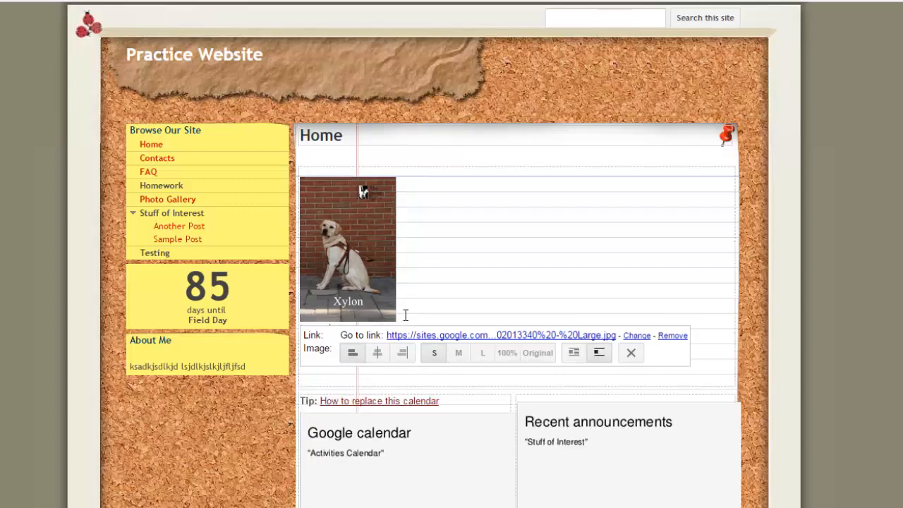
click(573, 352)
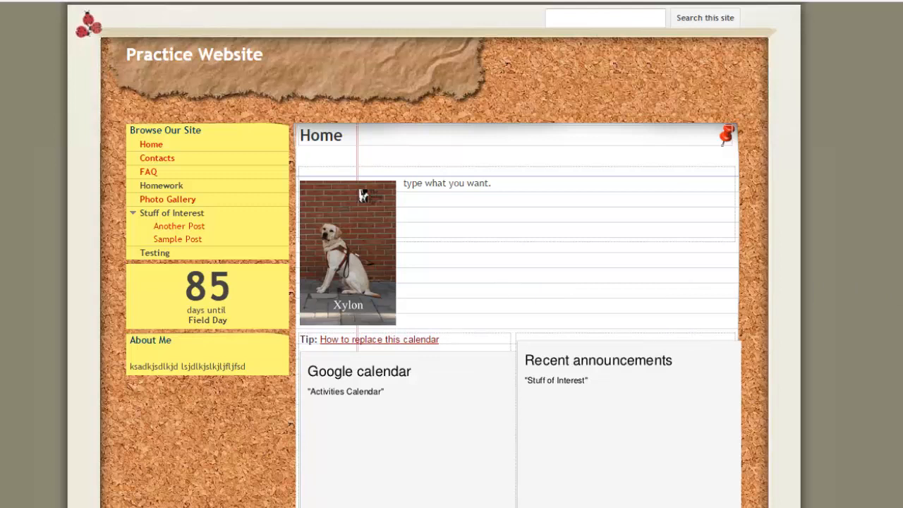
Delete the "Tip: How to replace this calendar" line from the Home page
scroll(451, 282, down, 2)
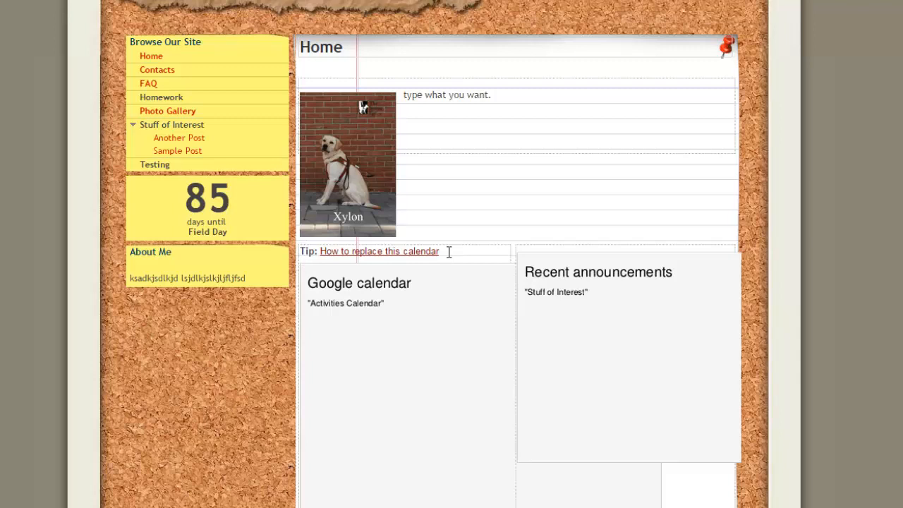
drag(450, 252, 279, 251)
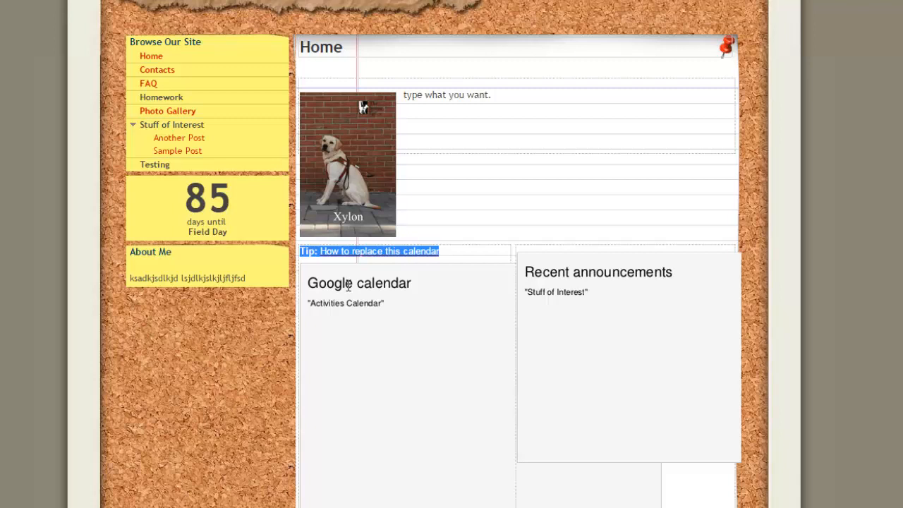
key(Delete)
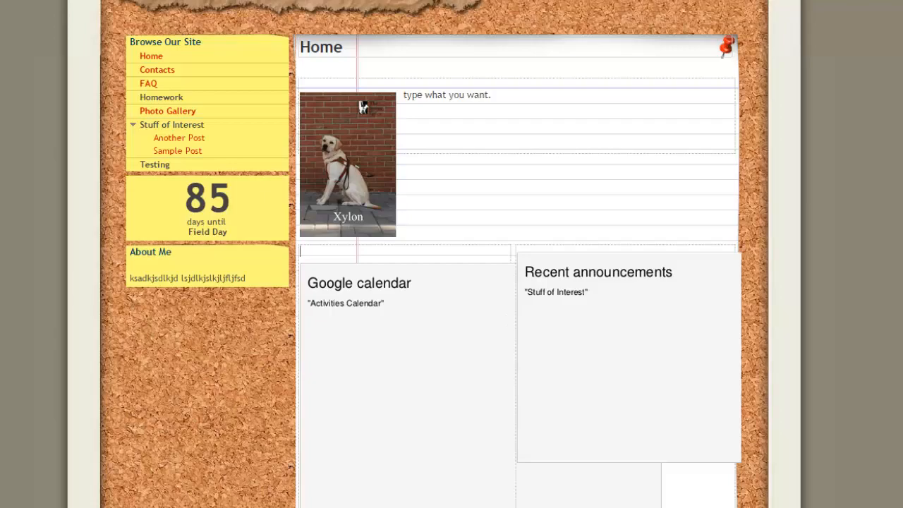
Add the site owner's personal calendar to the Google calendar gadget's displayed calendars
click(348, 505)
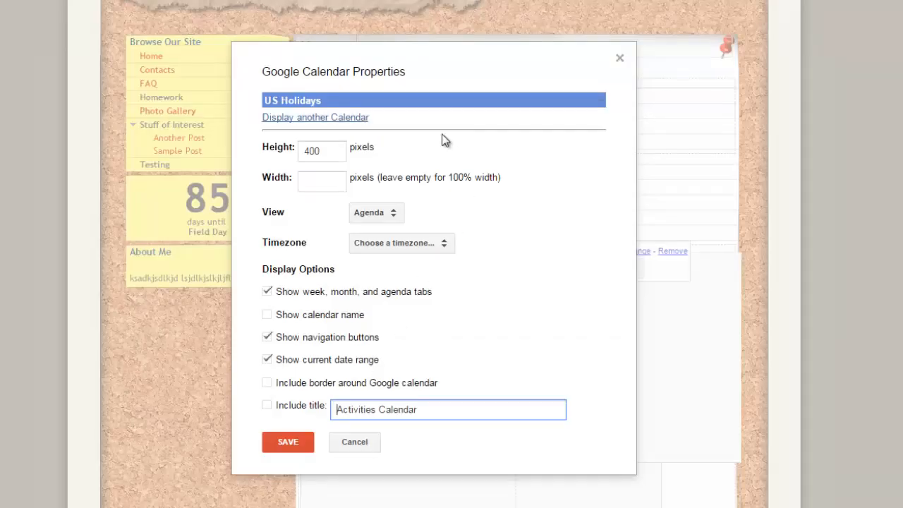
click(294, 118)
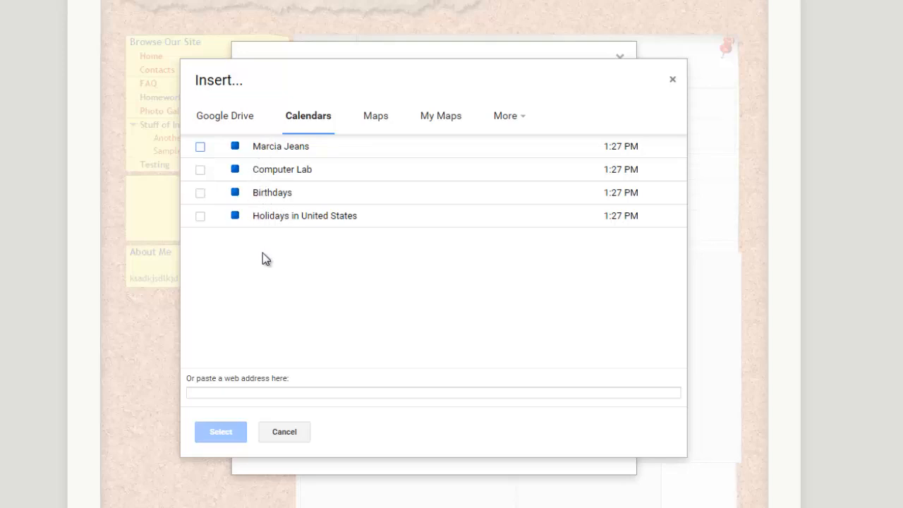
click(200, 147)
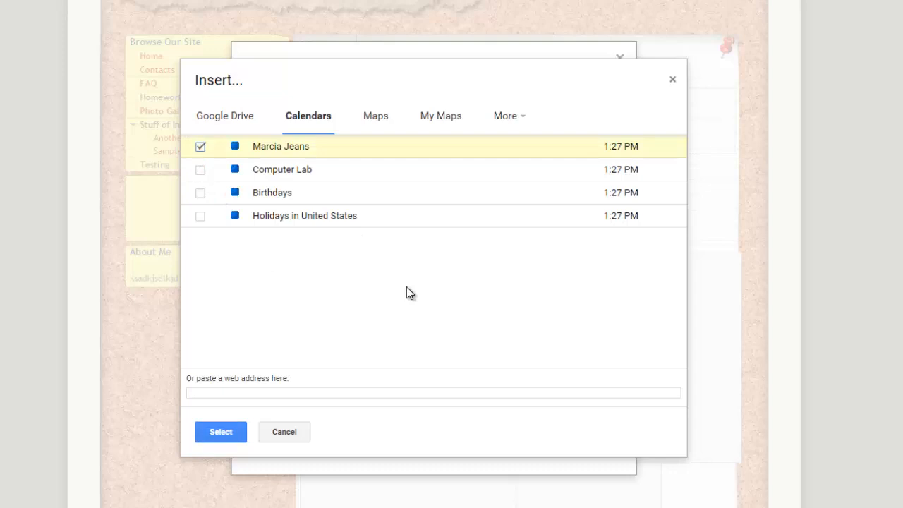
click(215, 433)
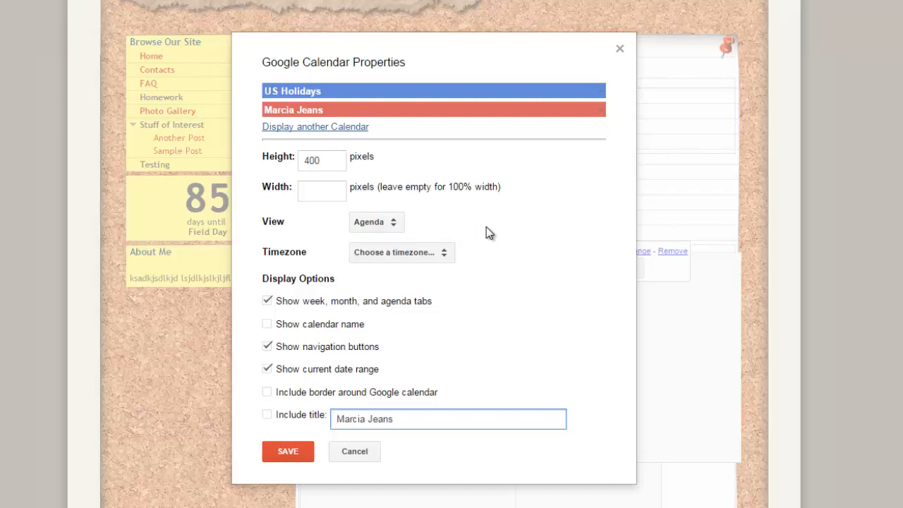
Set the calendar gadget's view to Agenda and timezone to GMT-05:00 Eastern Time - Detroit, then save it
click(395, 225)
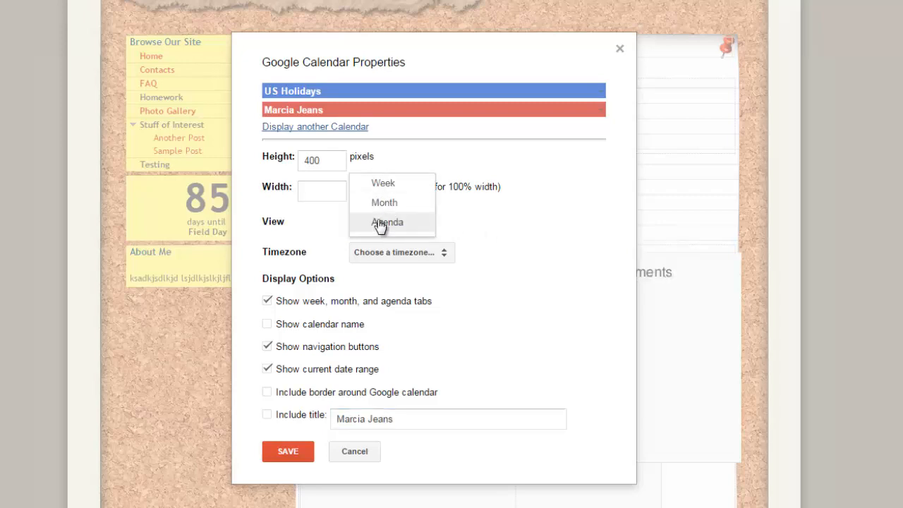
click(380, 224)
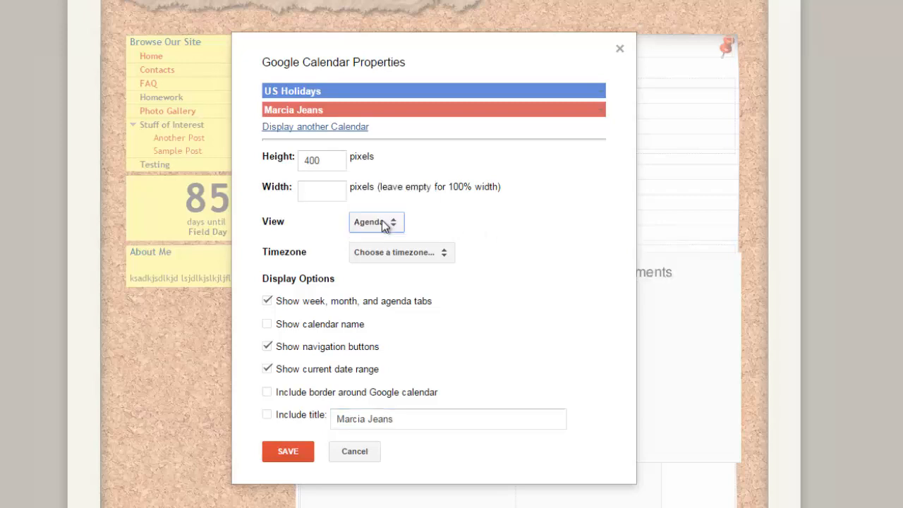
click(445, 254)
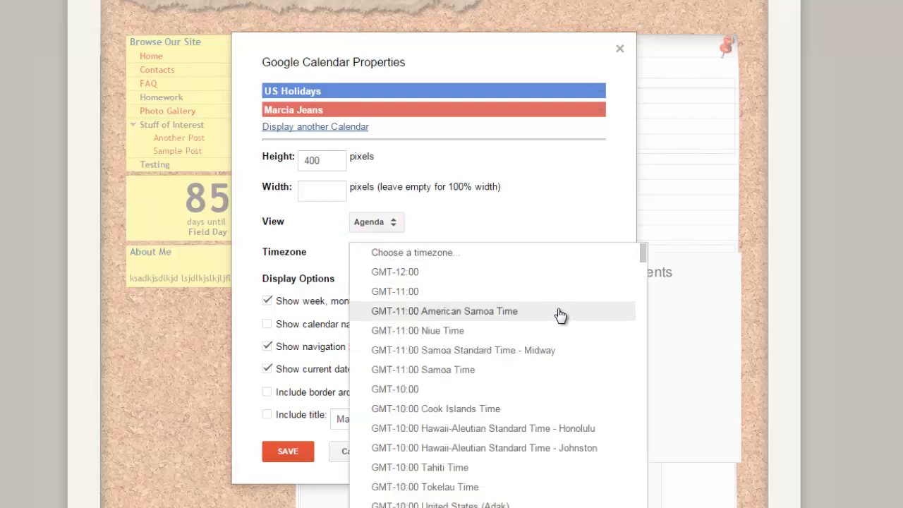
scroll(560, 315, down, 5)
scroll(561, 315, down, 1)
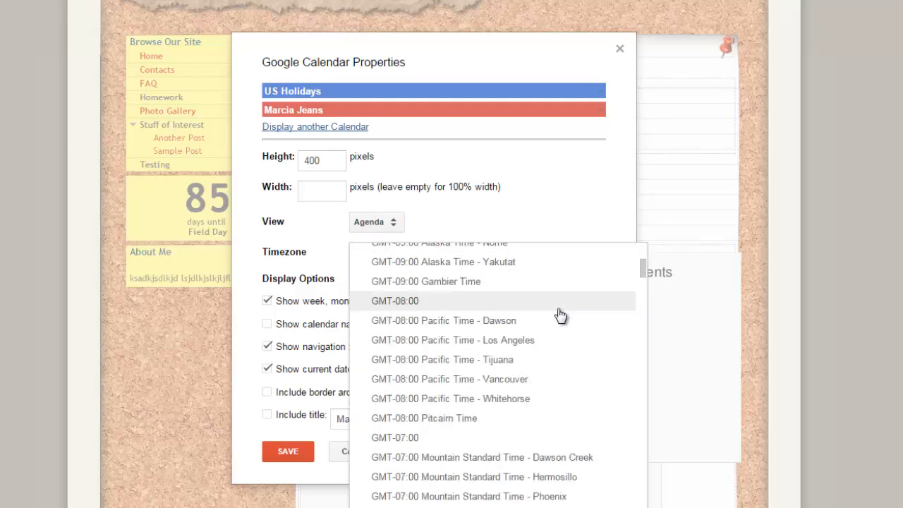
scroll(560, 315, down, 2)
scroll(561, 315, up, 3)
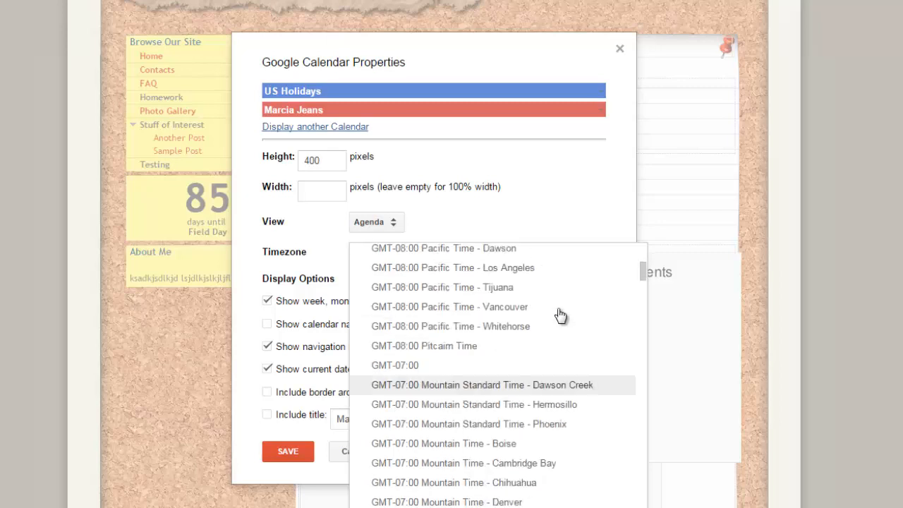
scroll(560, 315, down, 10)
scroll(560, 315, down, 3)
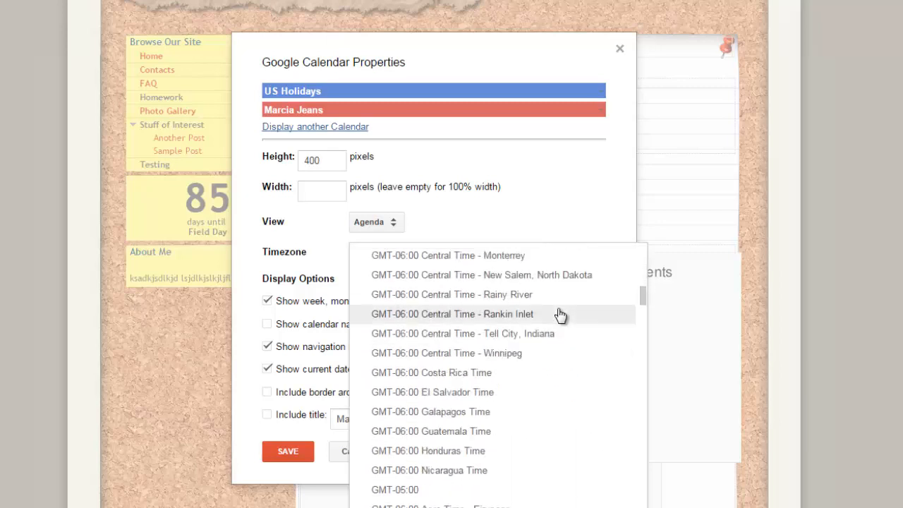
scroll(560, 315, down, 2)
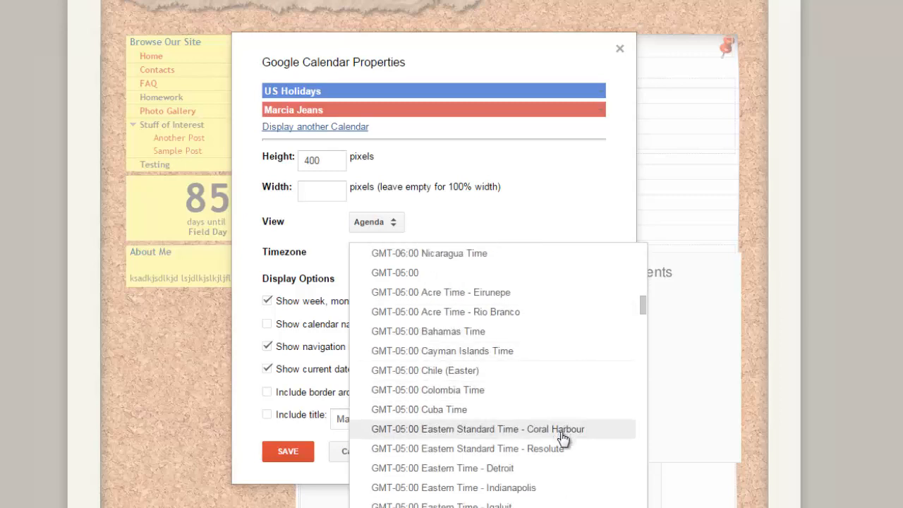
click(519, 469)
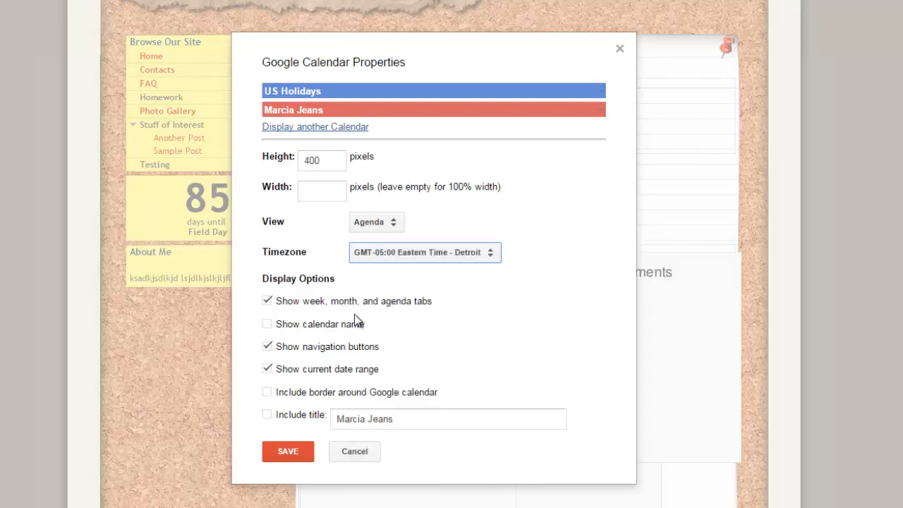
click(285, 455)
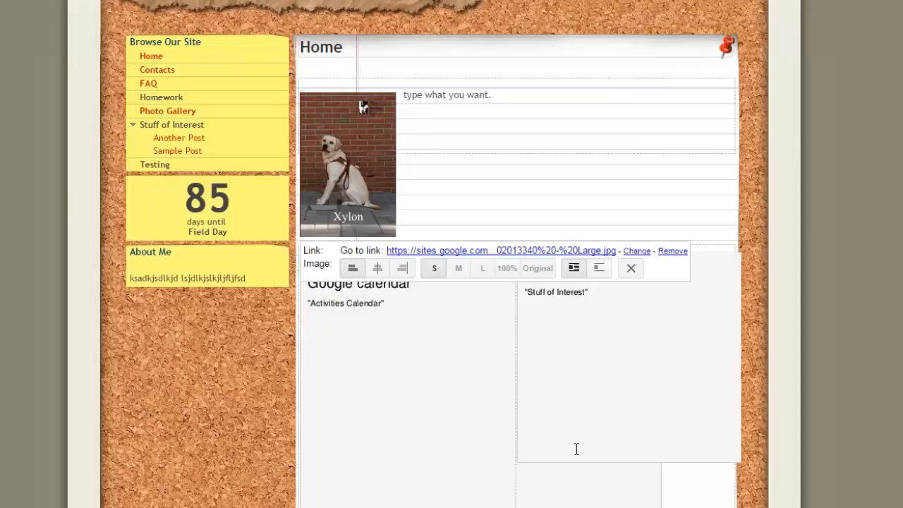
Save the edited Home page
click(430, 440)
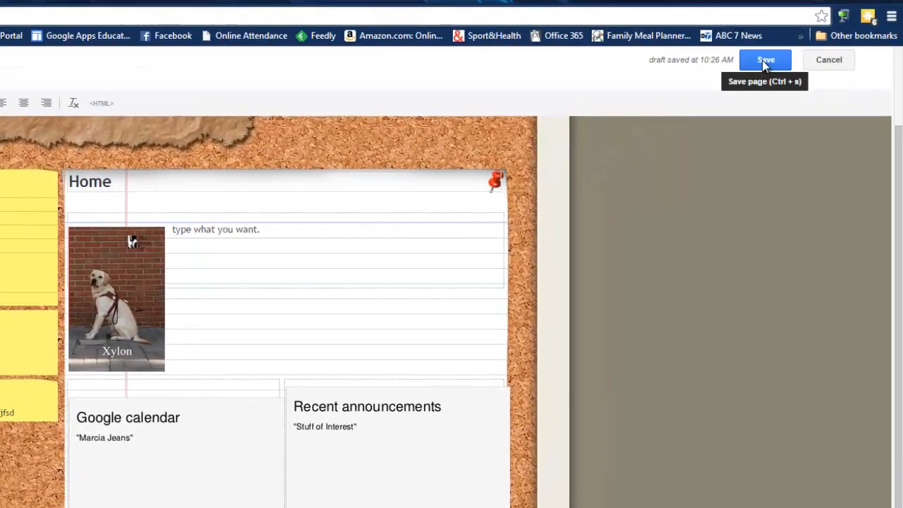
click(761, 60)
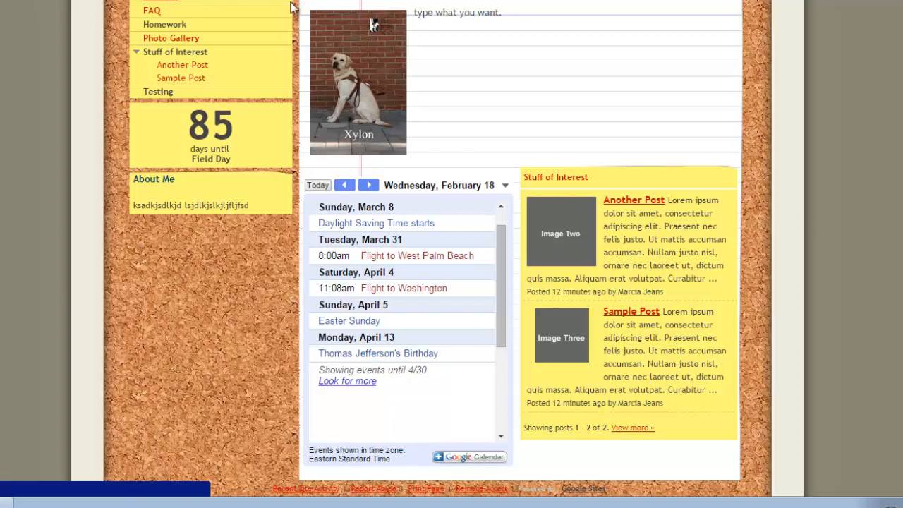
Open the Homework page and look over its content
click(172, 3)
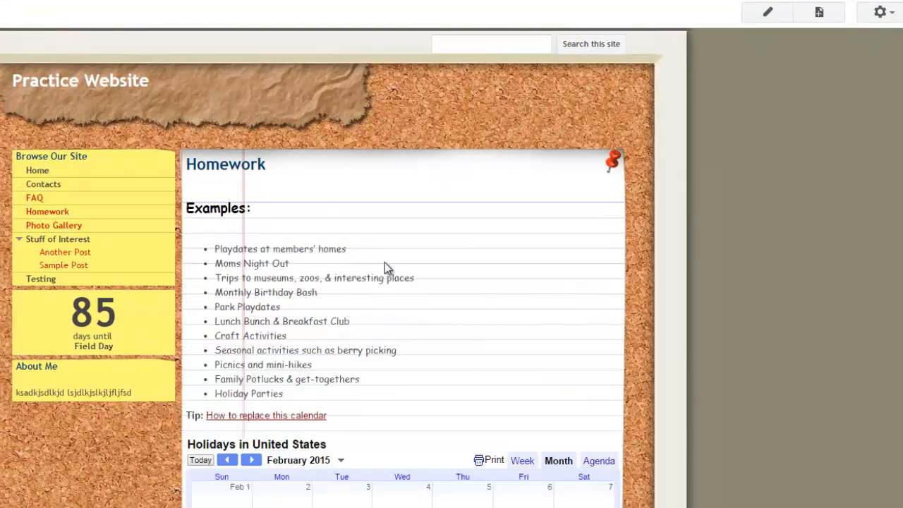
scroll(387, 304, down, 2)
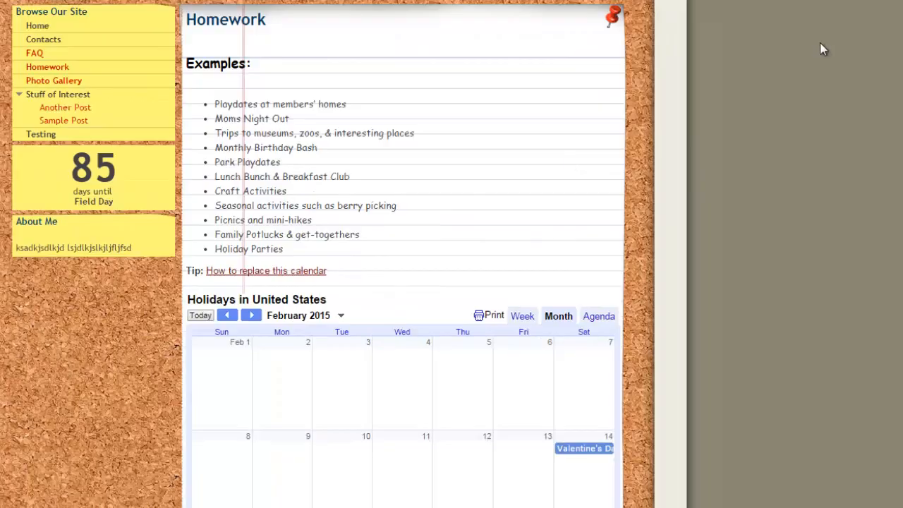
scroll(820, 46, up, 3)
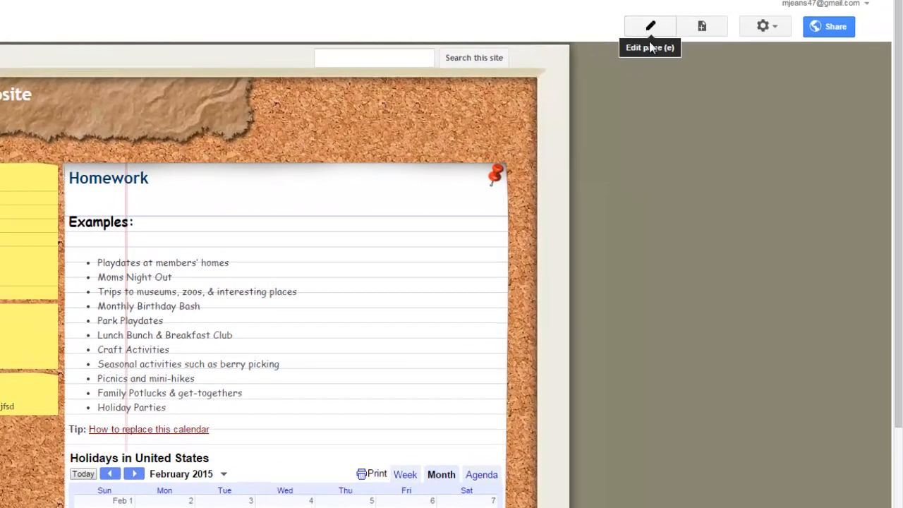
Open the Homework page for editing and delete the "Tip: How to replace this calendar" line
click(767, 15)
click(650, 29)
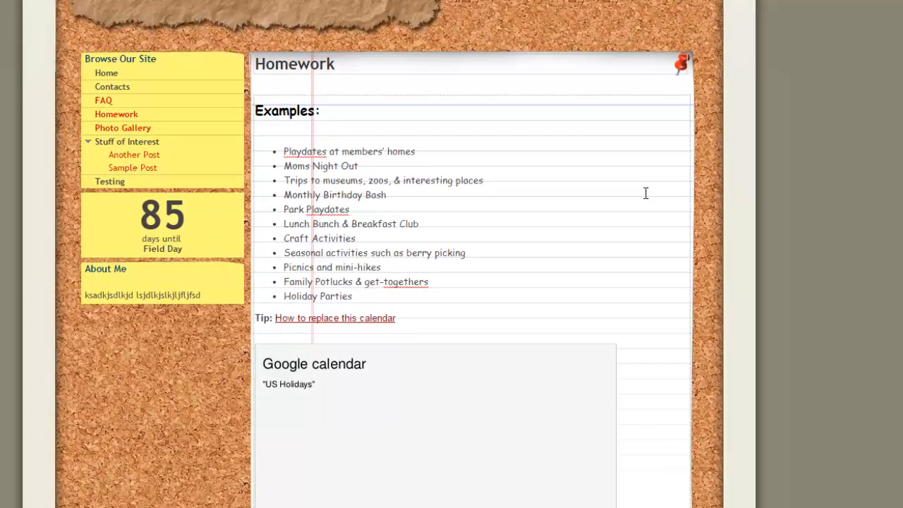
scroll(644, 191, down, 2)
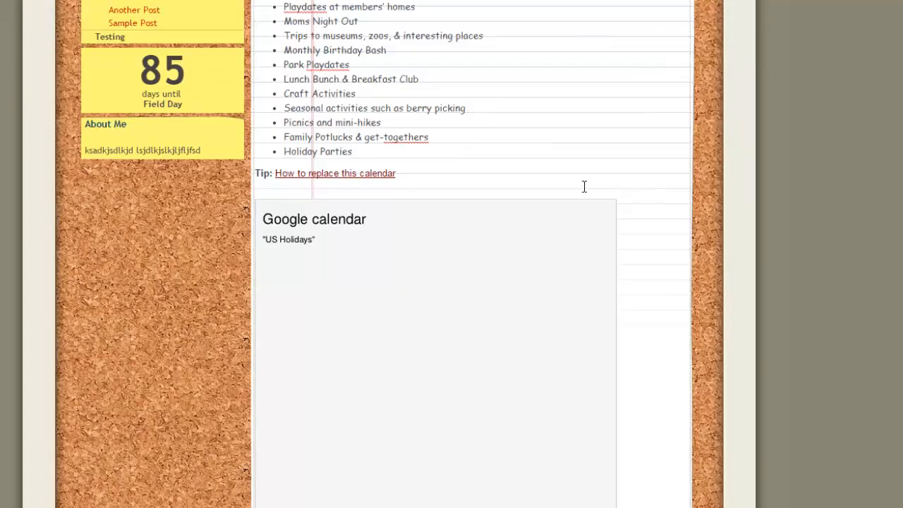
click(424, 180)
key(shift+Up)
key(BackSpace)
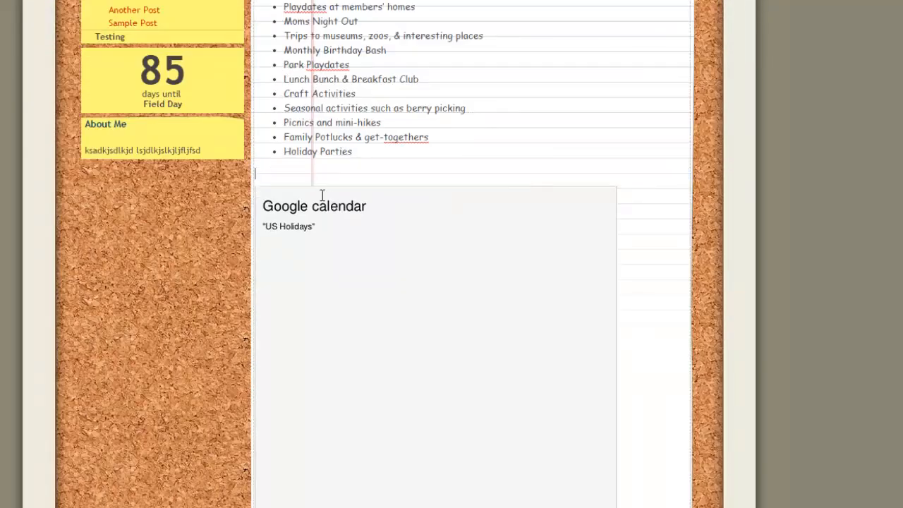
Select the Google calendar gadget on the Homework page and remove it
drag(301, 177, 431, 414)
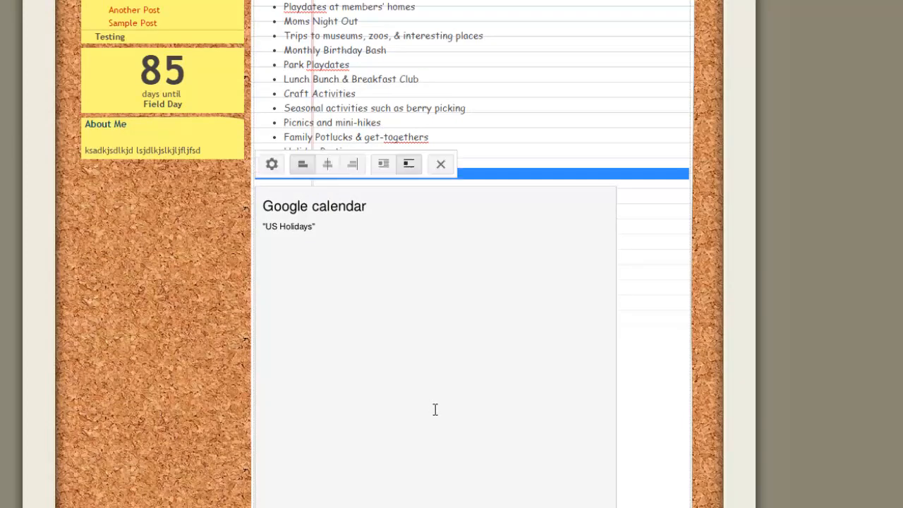
scroll(451, 333, down, 4)
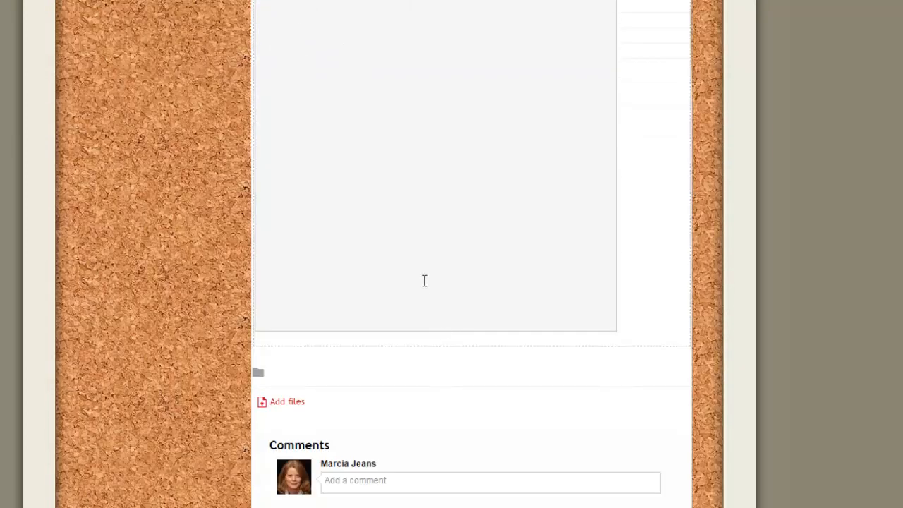
scroll(424, 280, up, 3)
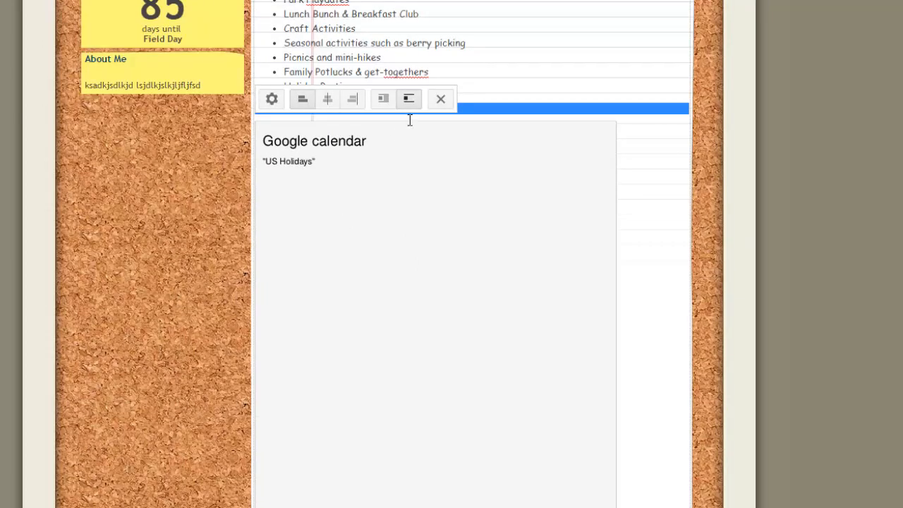
click(441, 99)
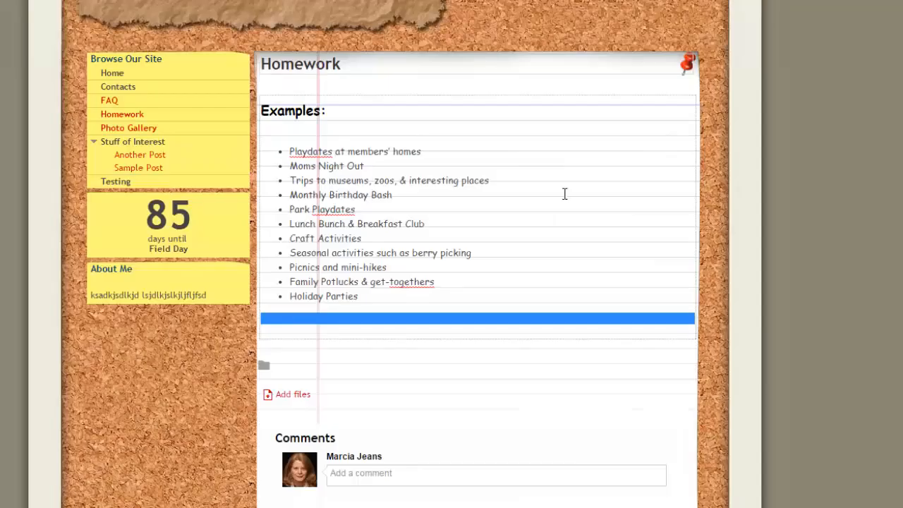
Replace the bulleted examples list with the text "sjhsdajhfkjdshfkj"
drag(395, 296, 254, 155)
text(sjhsdajhfkjdshfkj)
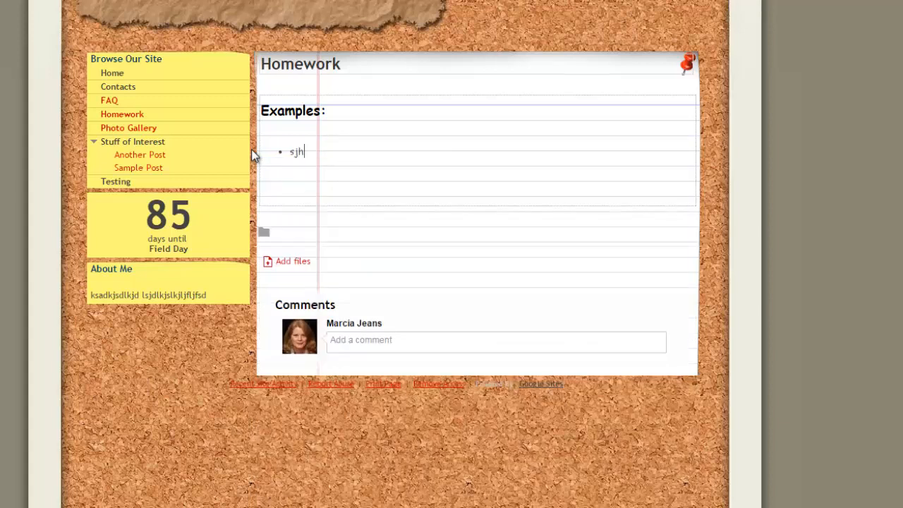